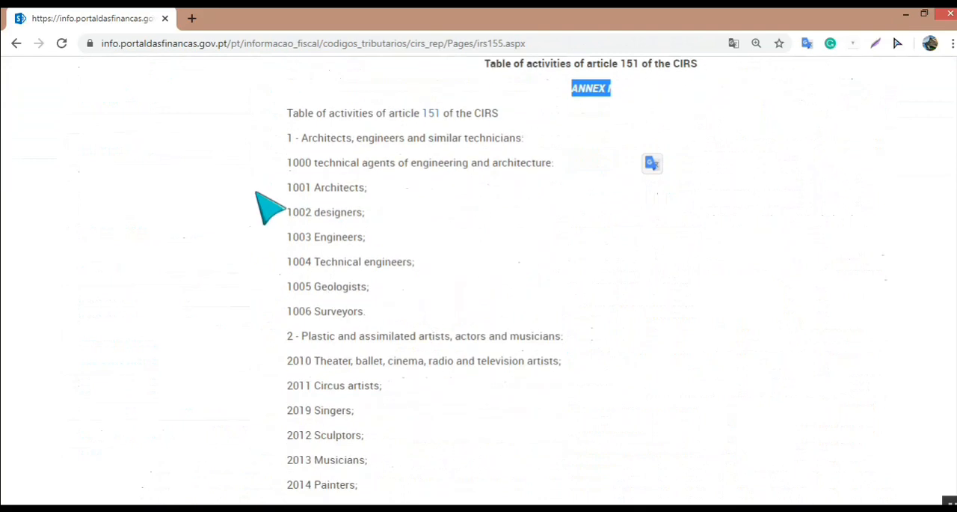
Step: Highlight the activity codes for designers, engineers, singers, musicians and painters in the article 151 activity table
left_click_drag(374, 215, 292, 214)
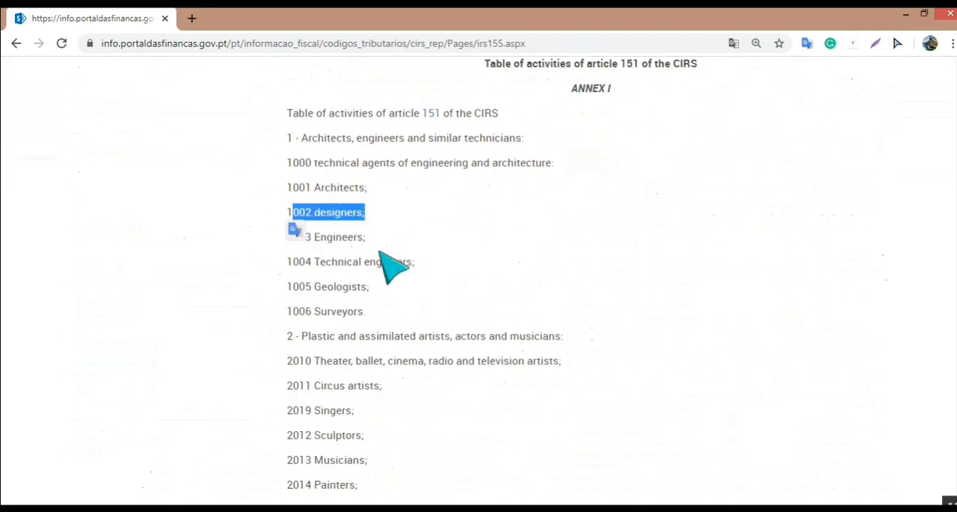
left_click_drag(367, 236, 275, 237)
left_click(385, 314)
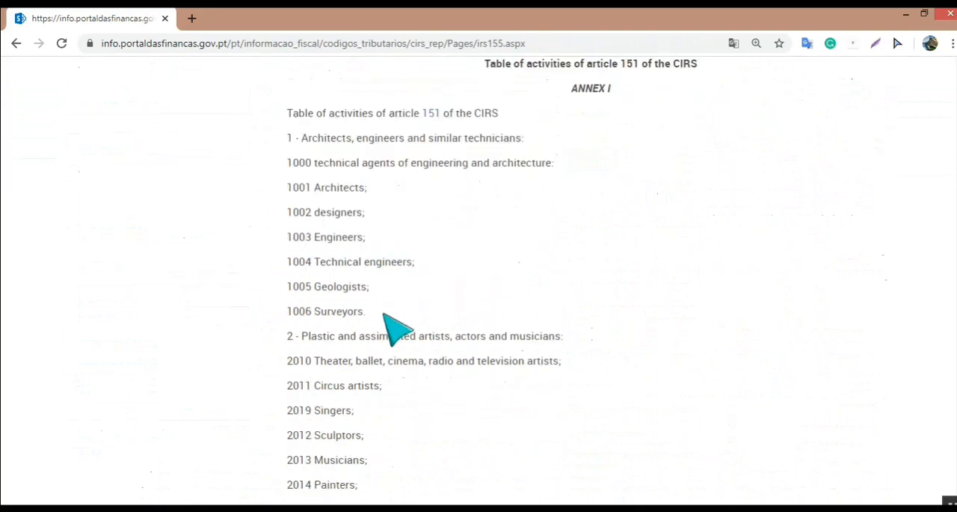
scroll(344, 347, "down", 1)
scroll(372, 315, "down", 1)
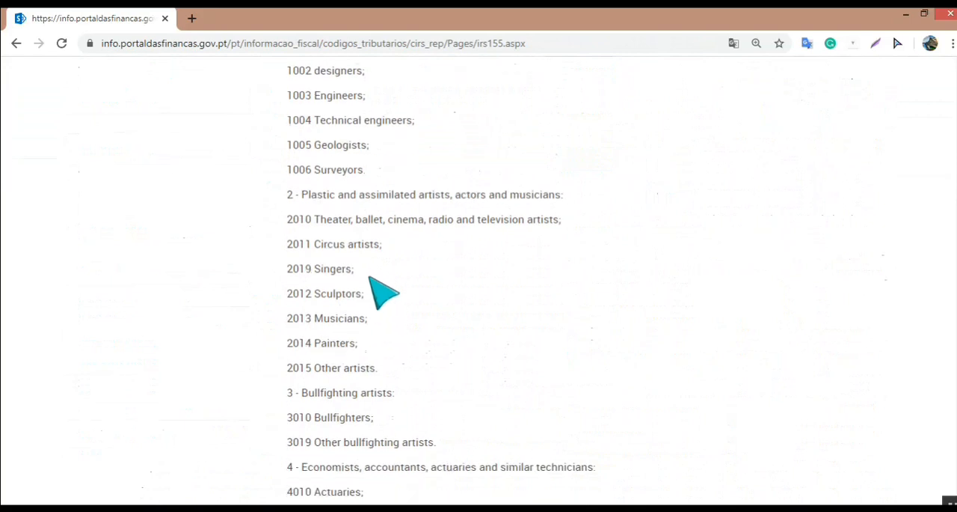
left_click_drag(356, 270, 299, 271)
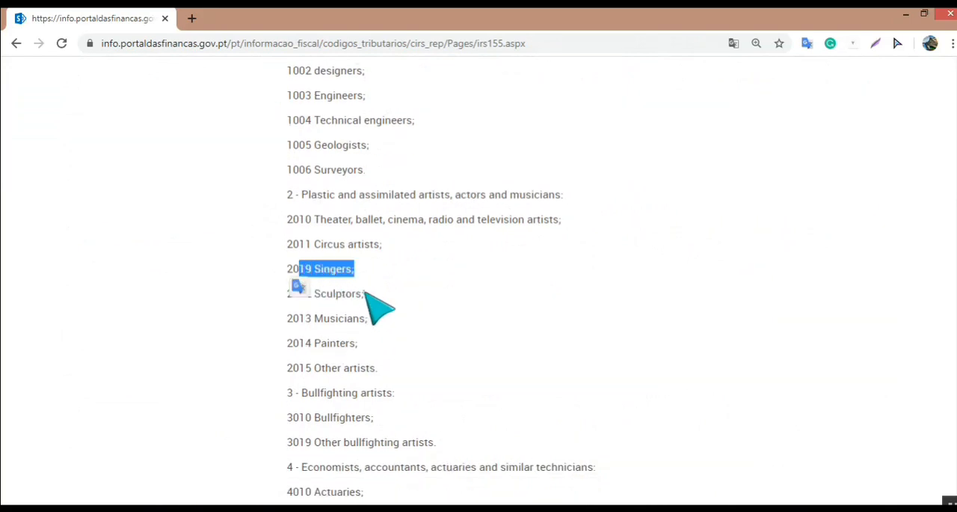
left_click_drag(361, 318, 306, 319)
mouse_move(360, 343)
left_mouse_down()
mouse_move(313, 358)
mouse_move(300, 341)
left_mouse_up()
scroll(499, 308, "down", 5)
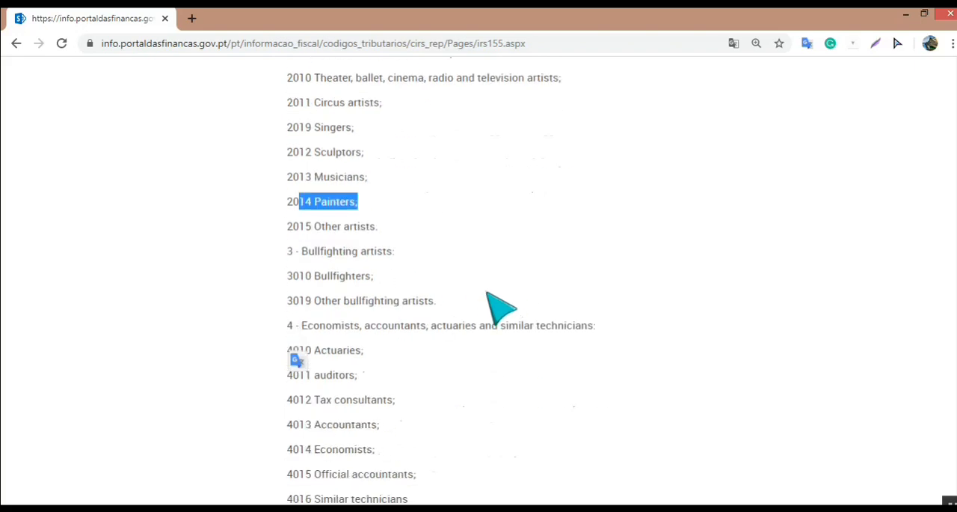
left_click(493, 307)
Step: Examine the activity codes from accountants, nurses and solicitors through to group 13, highlighting the accountants, nurses and solicitors codes
left_click_drag(289, 331, 315, 306)
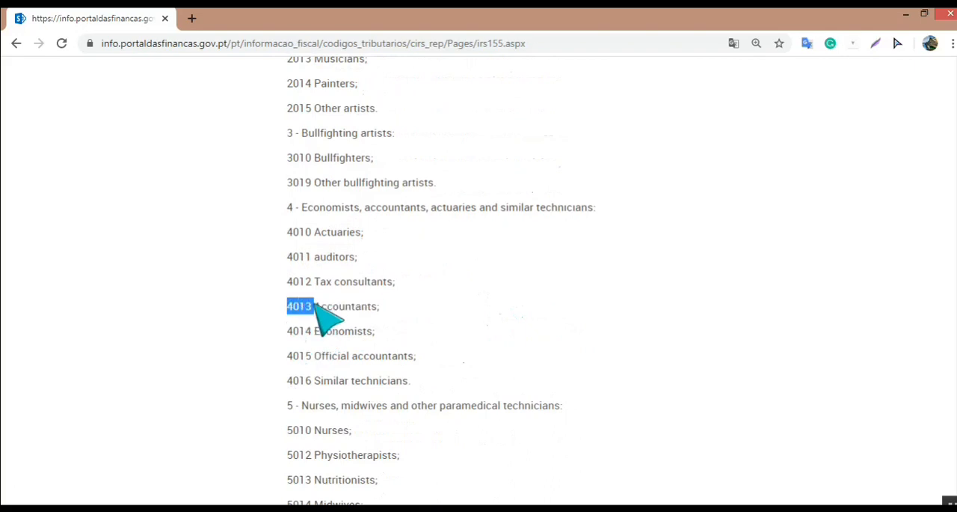
scroll(292, 374, "down", 1)
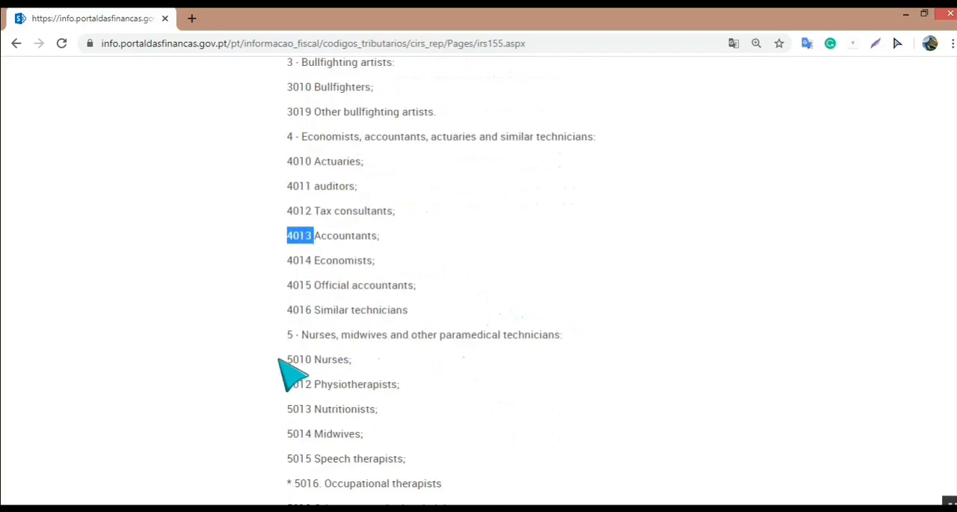
left_click(307, 357, "shift")
left_click(314, 357)
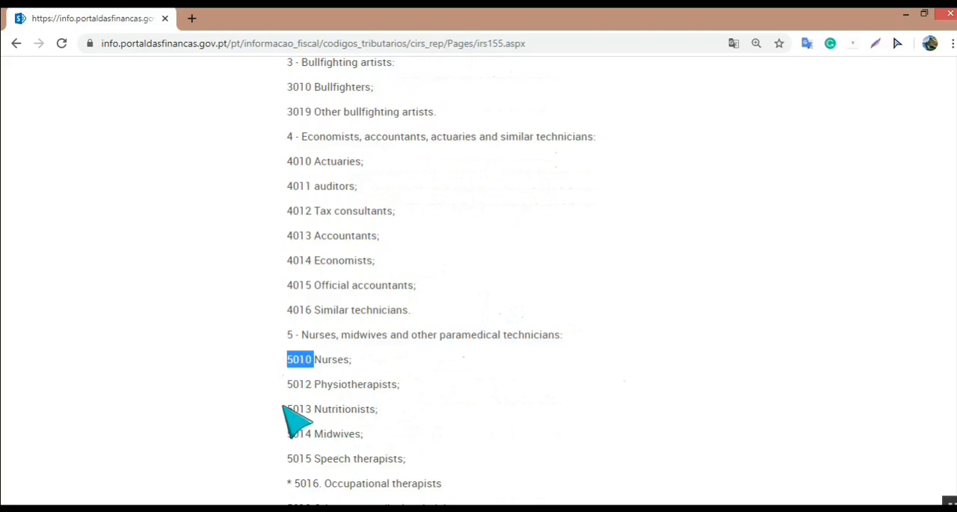
scroll(308, 421, "down", 1)
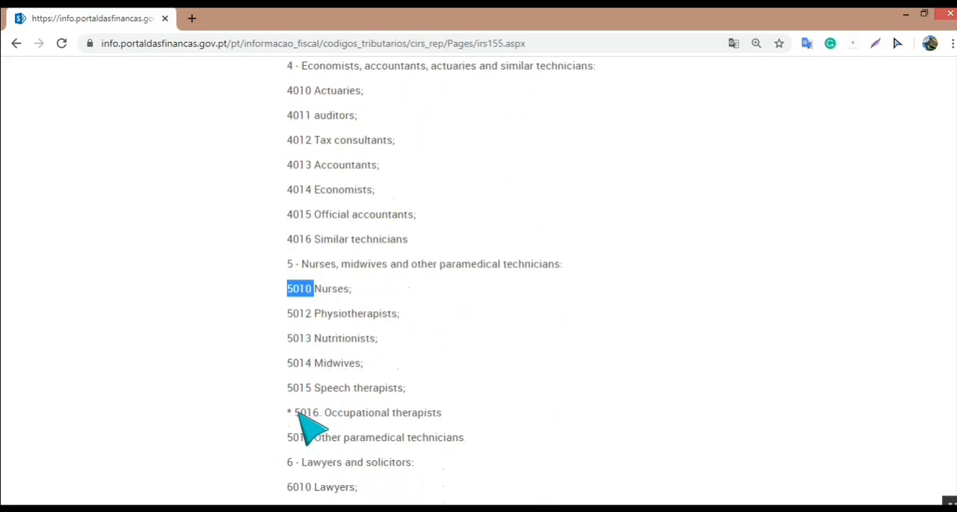
scroll(300, 426, "down", 3)
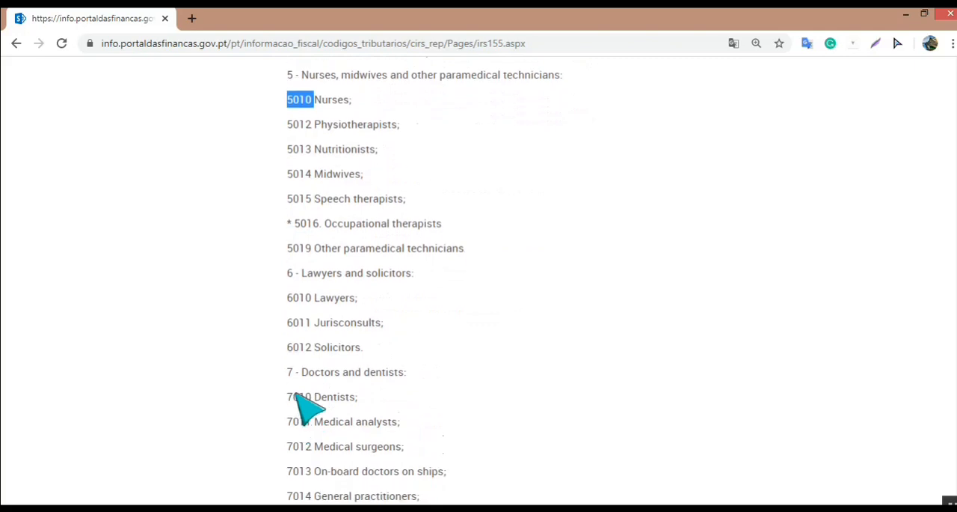
double_click(300, 346)
scroll(364, 419, "down", 2)
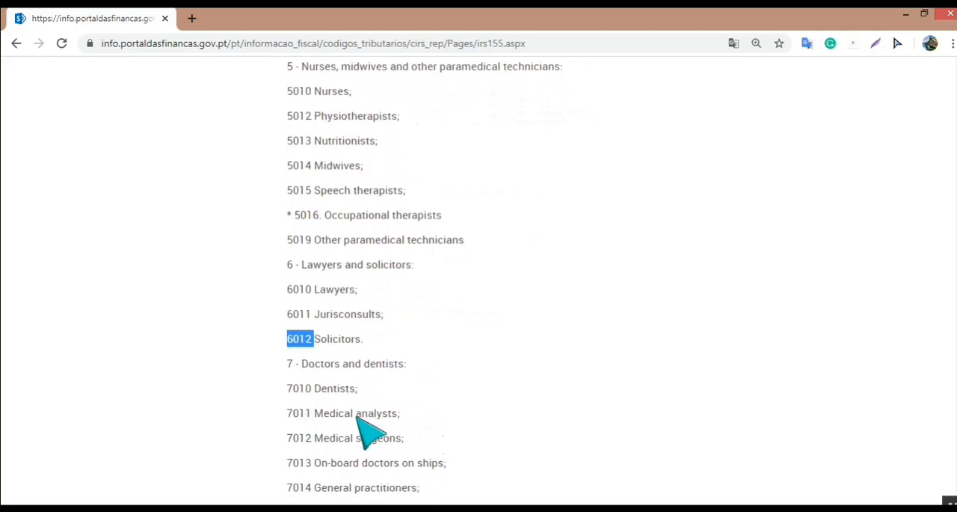
scroll(364, 422, "down", 5)
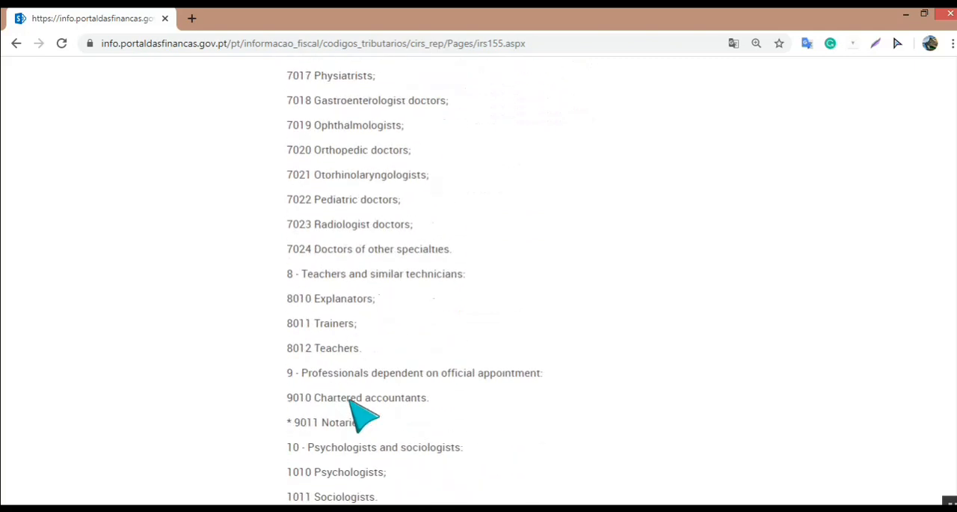
scroll(350, 400, "down", 3)
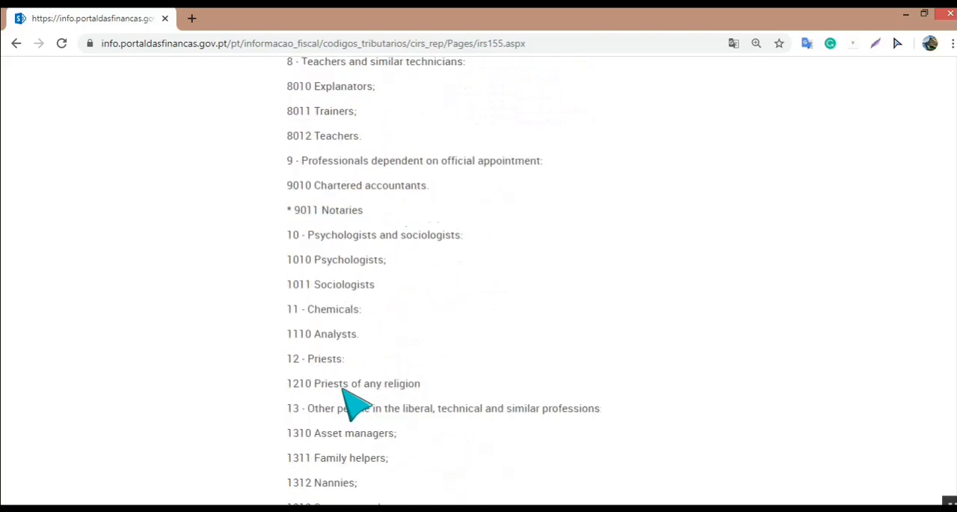
scroll(344, 391, "down", 4)
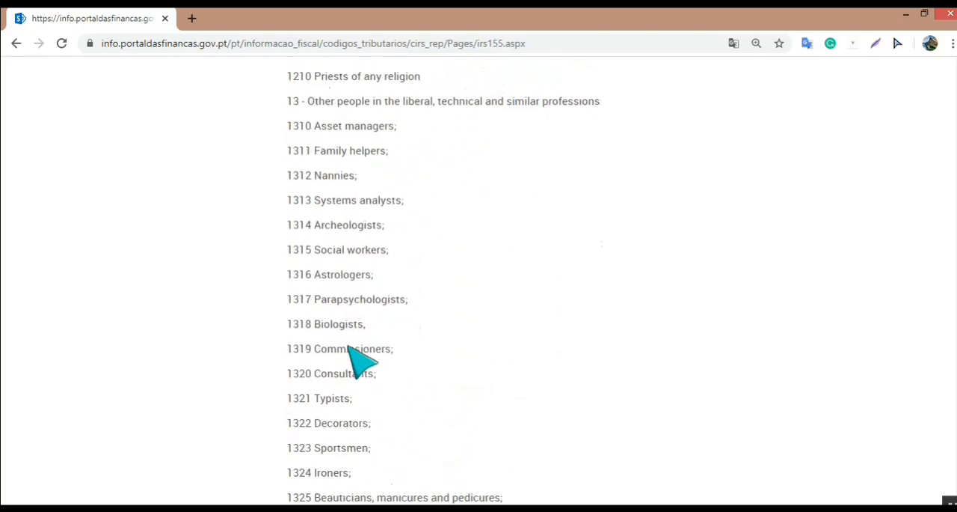
Step: Search the page for "15", go through the matches towards the end of the activity table and close the search
key("ctrl+f")
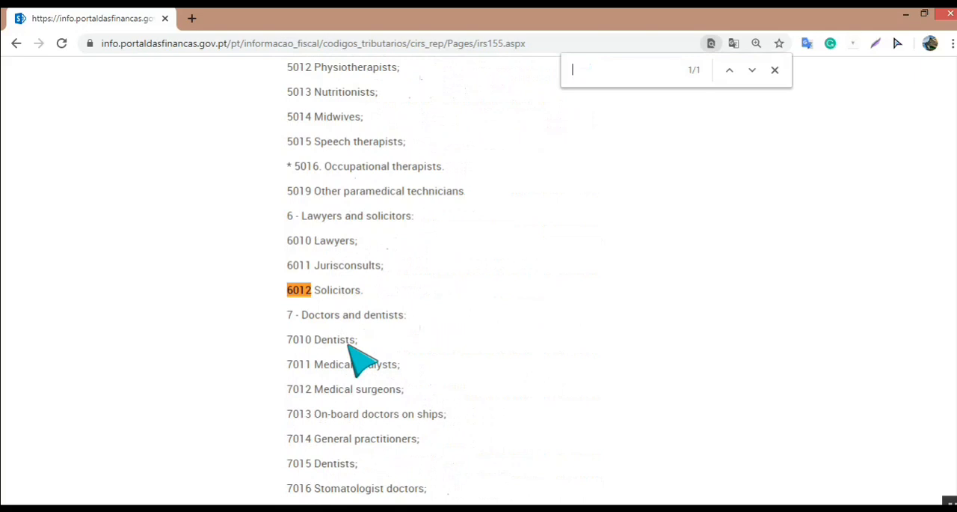
type("15")
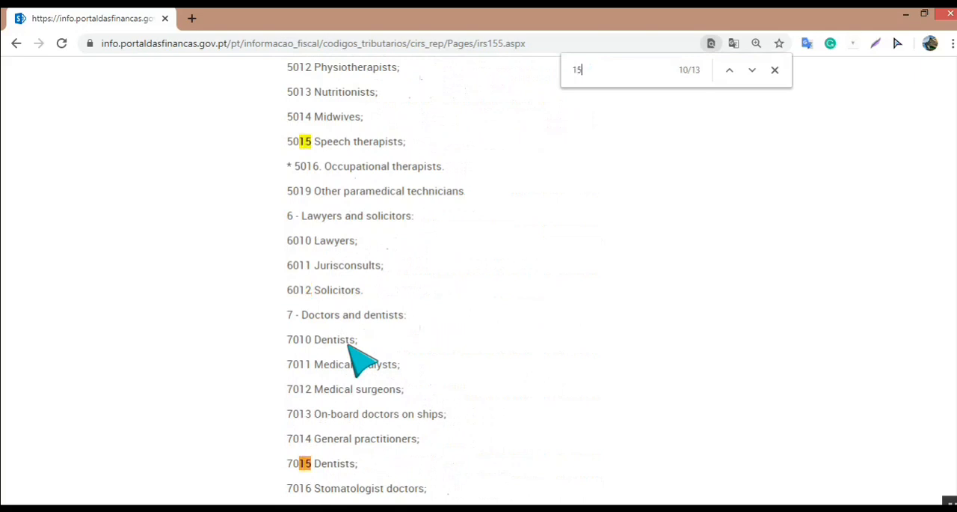
key("Return")
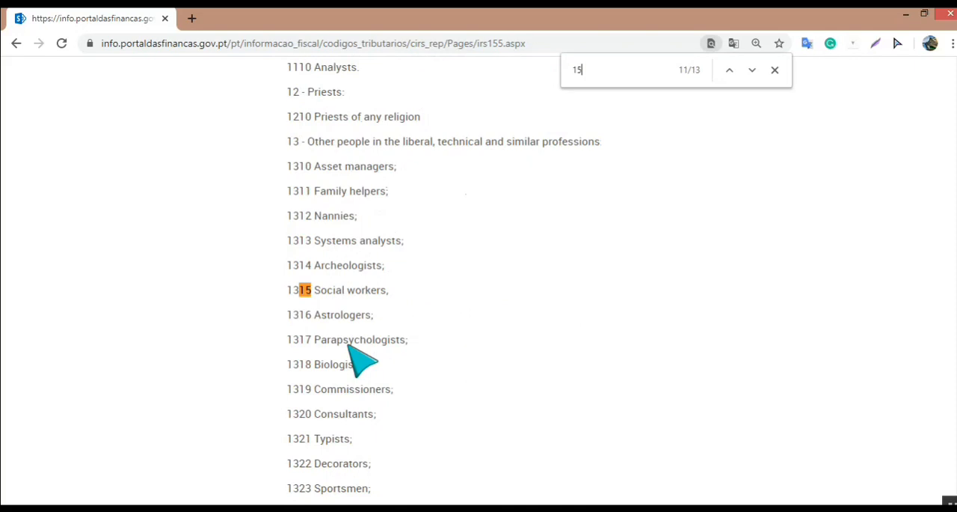
key("Return")
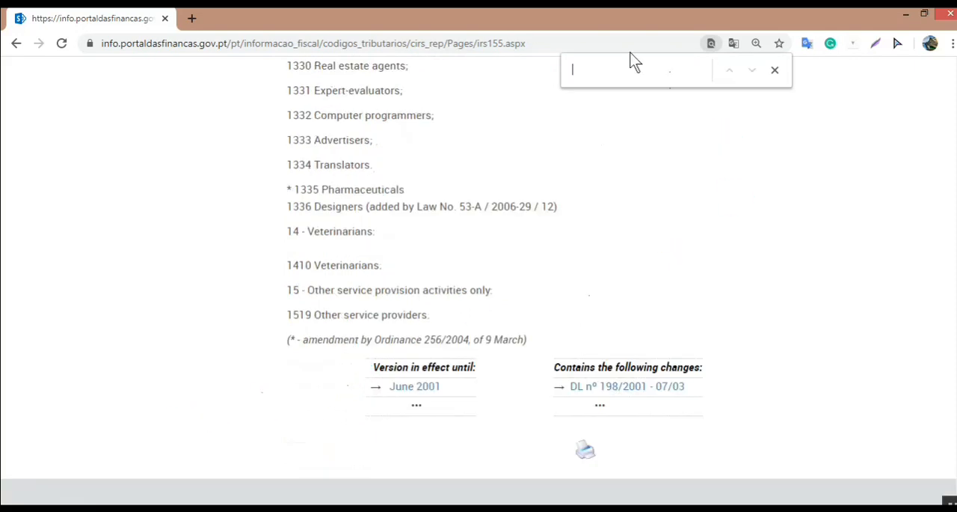
left_click(775, 70)
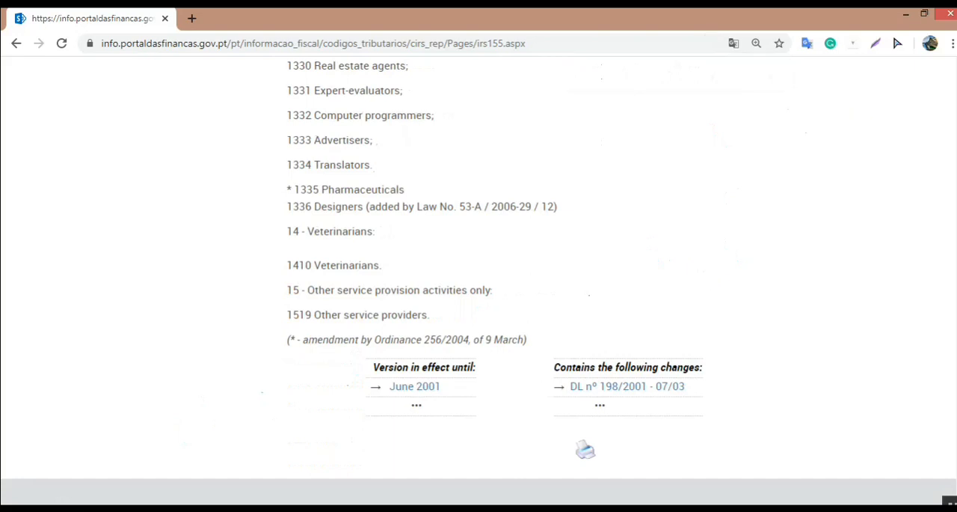
Step: Return to the start of the article and highlight the heading "Table of activities of article 151 of the CIRS"
left_click_drag(956, 457, 956, 75)
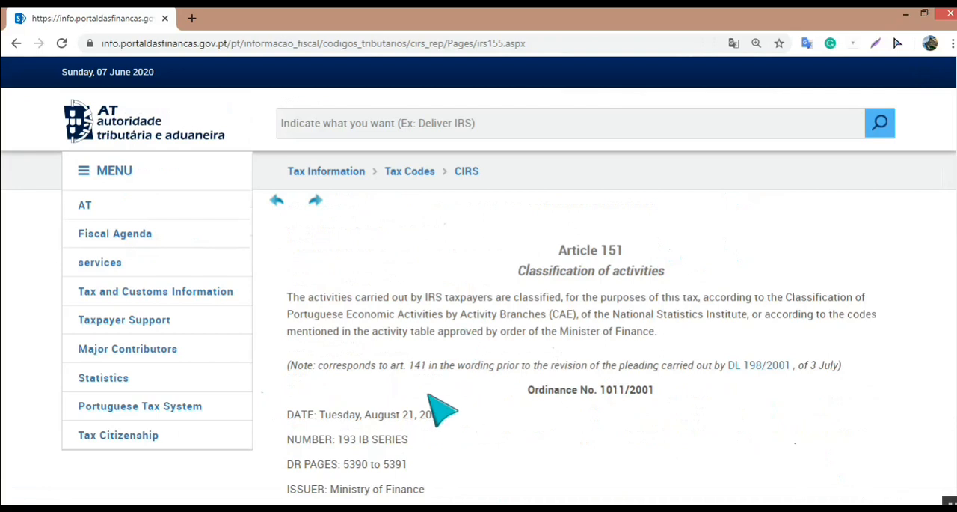
scroll(441, 410, "down", 5)
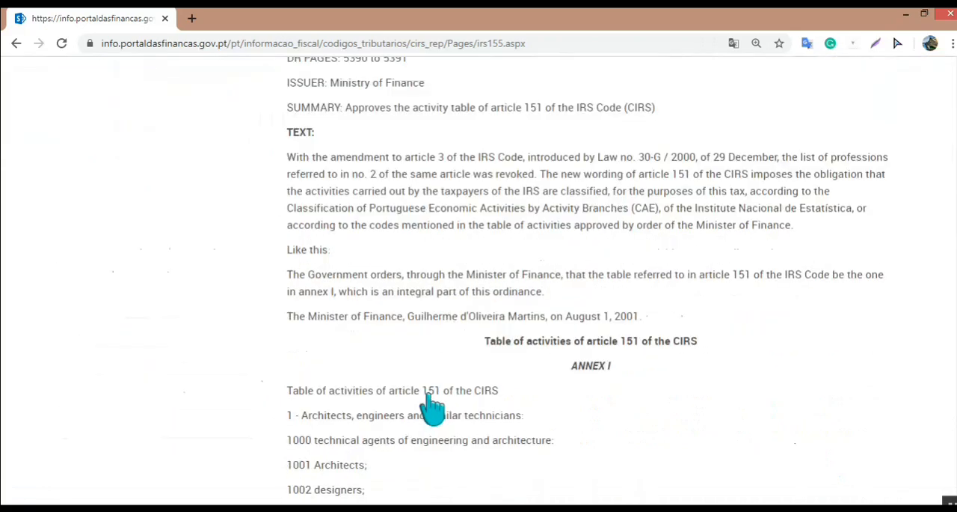
left_click_drag(484, 341, 703, 342)
Step: Highlight the codes 1002 for designers, 1003 for engineers and 2014 for painters in the activity table
scroll(516, 387, "down", 2)
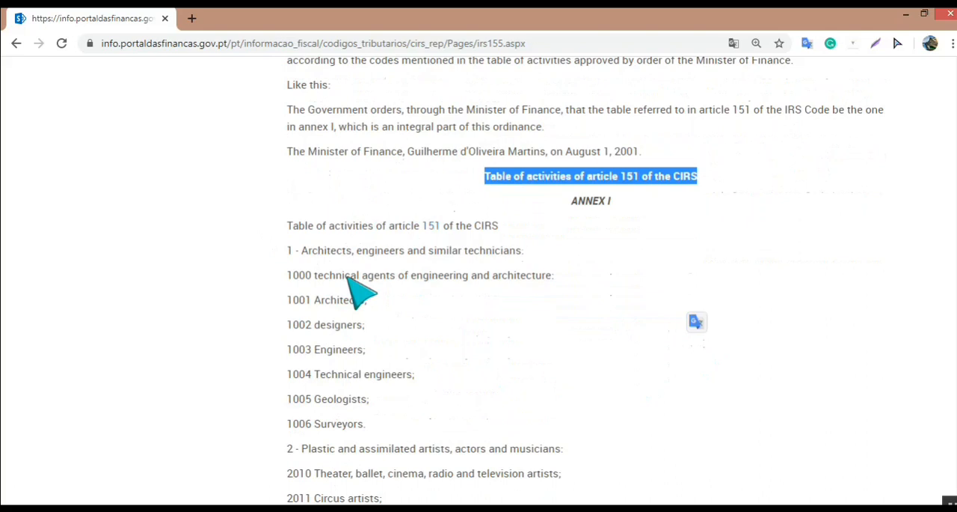
scroll(359, 292, "down", 2)
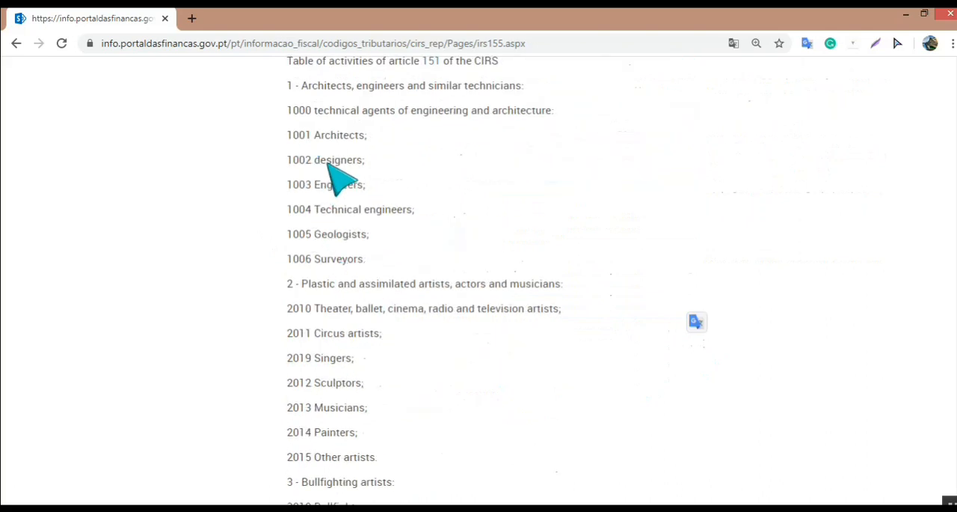
double_click(298, 160)
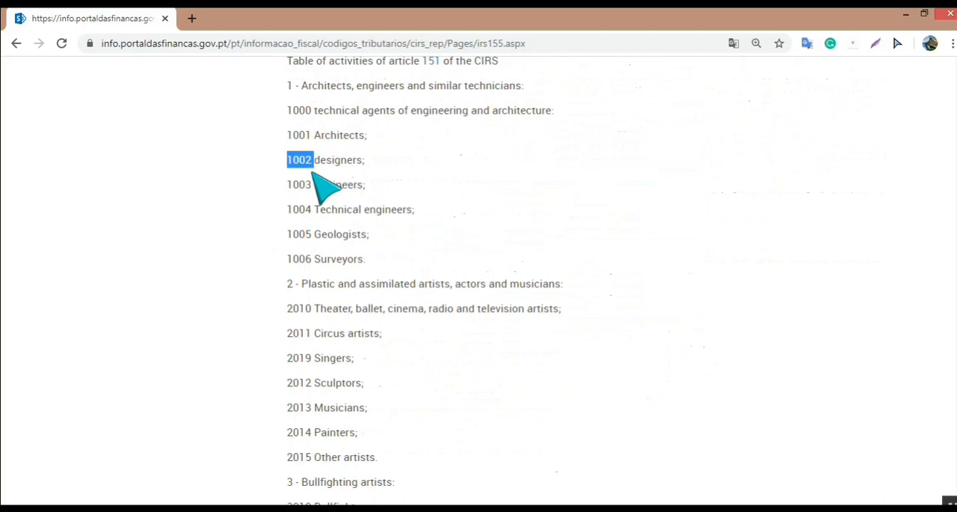
double_click(298, 185)
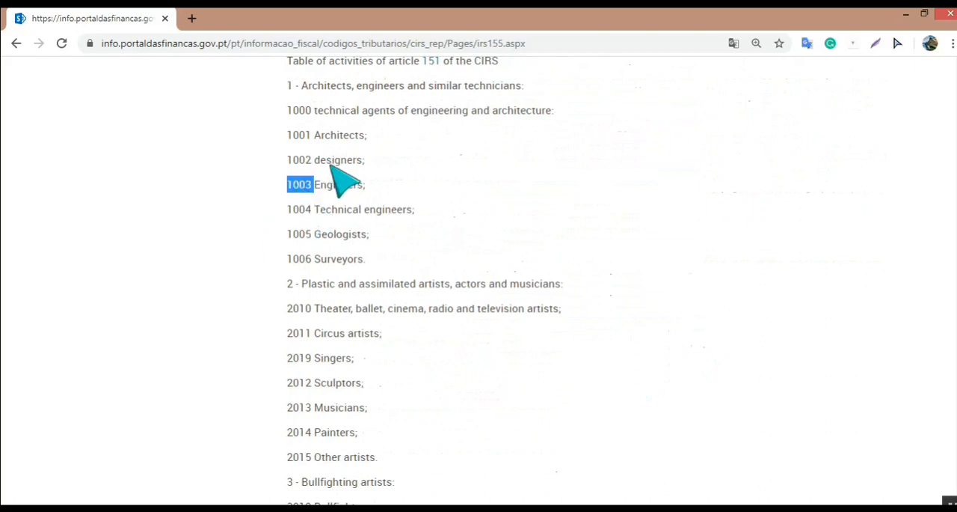
scroll(301, 459, "down", 1)
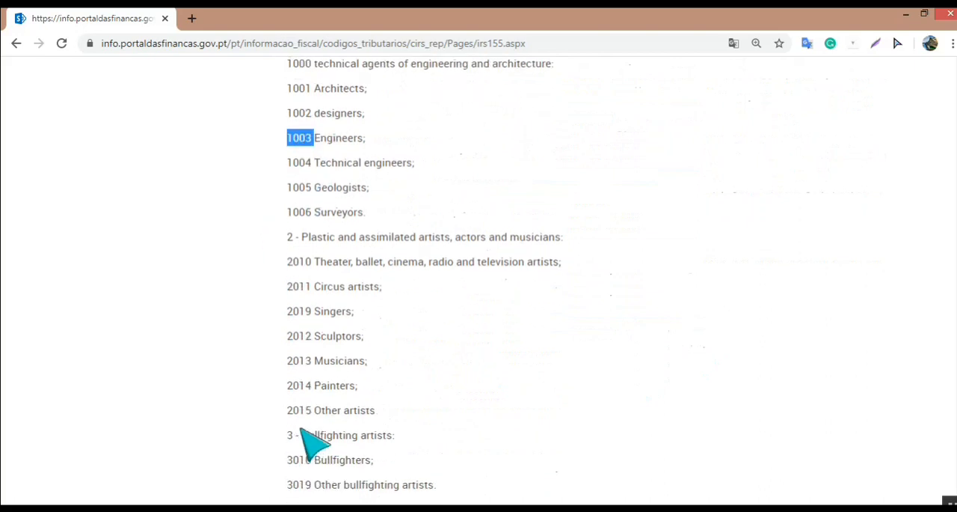
double_click(299, 360)
scroll(299, 360, "down", 1)
double_click(300, 363)
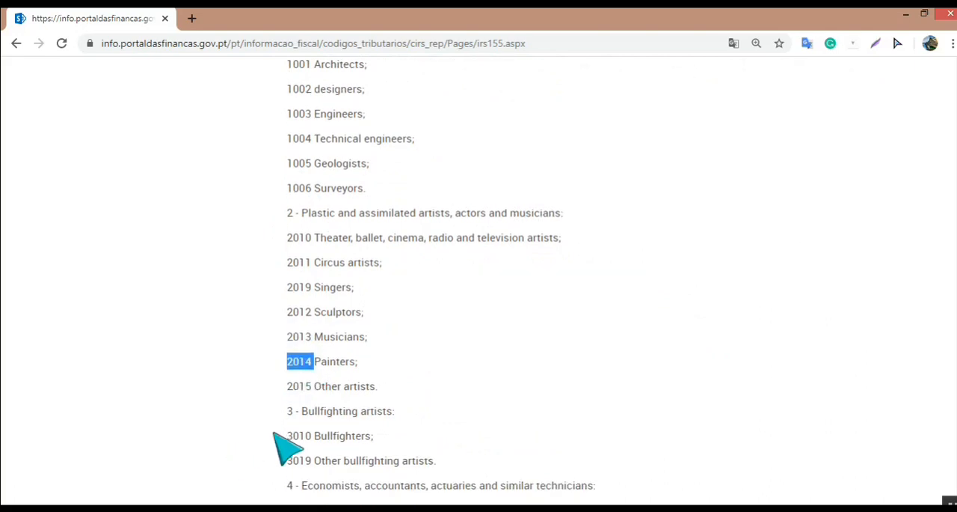
scroll(278, 442, "down", 2)
Step: Search the page for code 1519 and highlight the code and its description, "Other service providers"
key("ctrl+f")
type("1519")
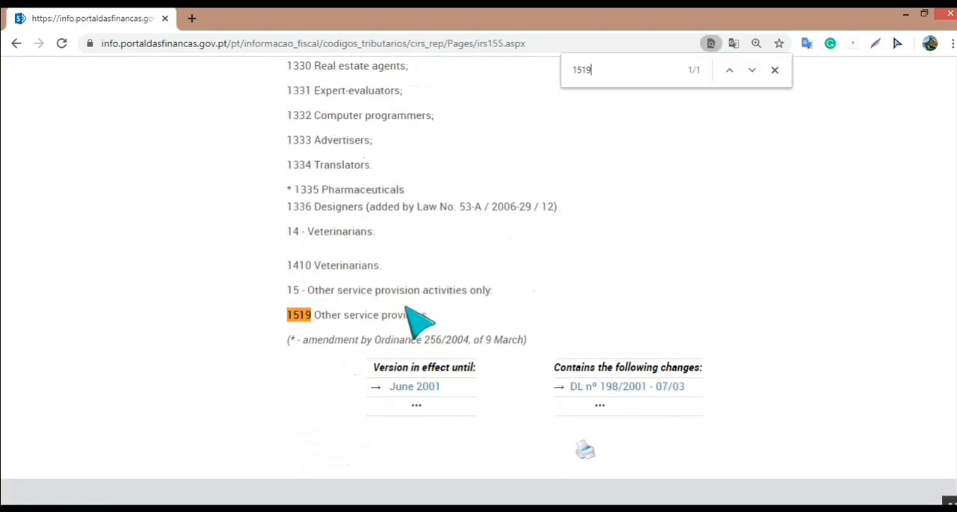
left_click(773, 73)
left_click_drag(287, 314, 314, 315)
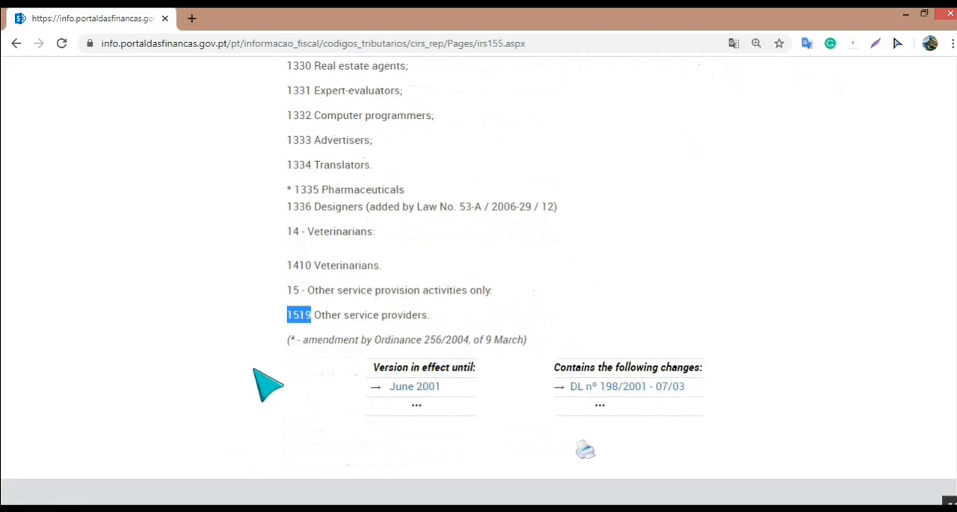
left_click_drag(431, 315, 314, 320)
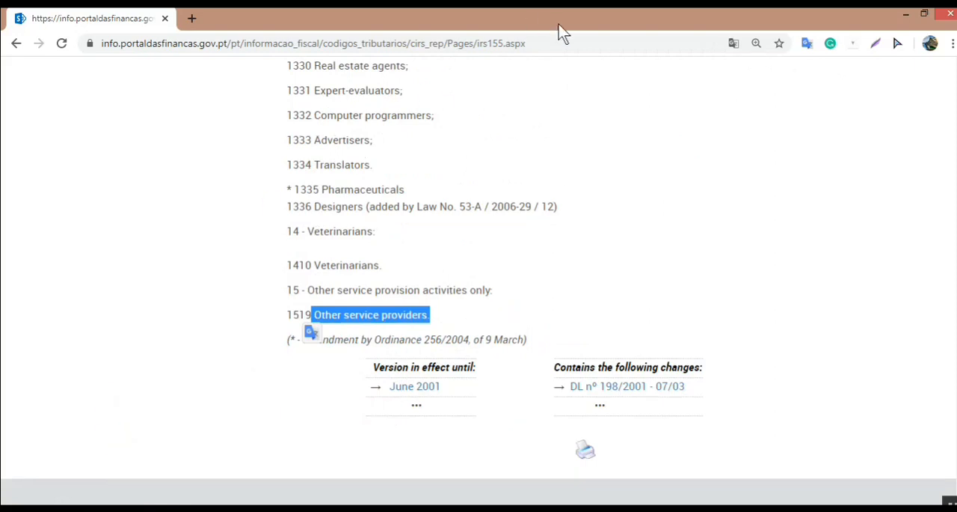
Step: Open the PDF form "Declaração de Inscrição no Registo/Inicio de Actividade" from the Declarações Cadastrais (IVA/IR) page
left_click(544, 44)
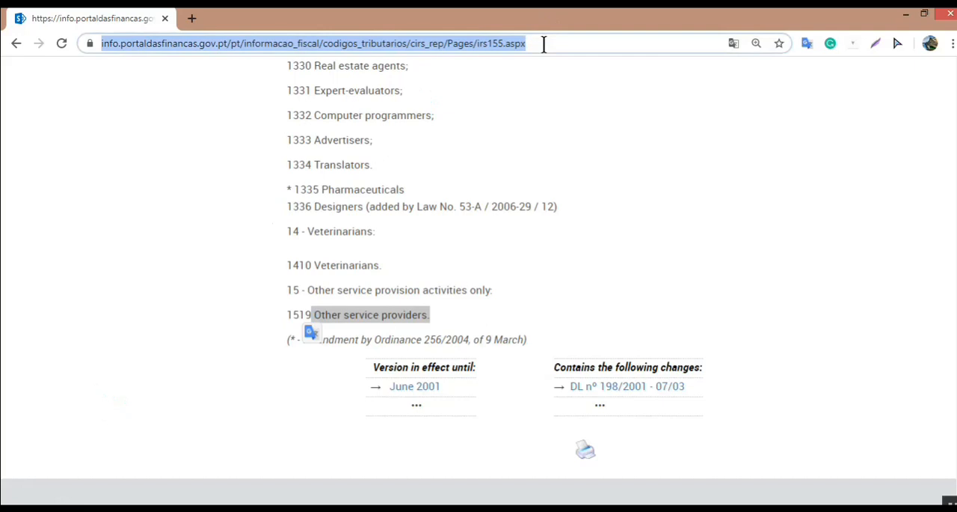
key("BackSpace")
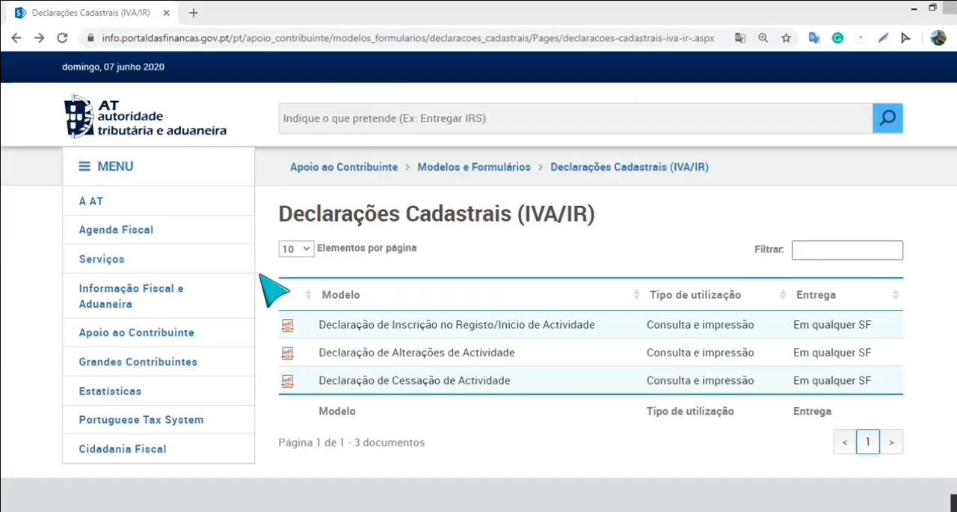
left_click_drag(317, 324, 600, 325)
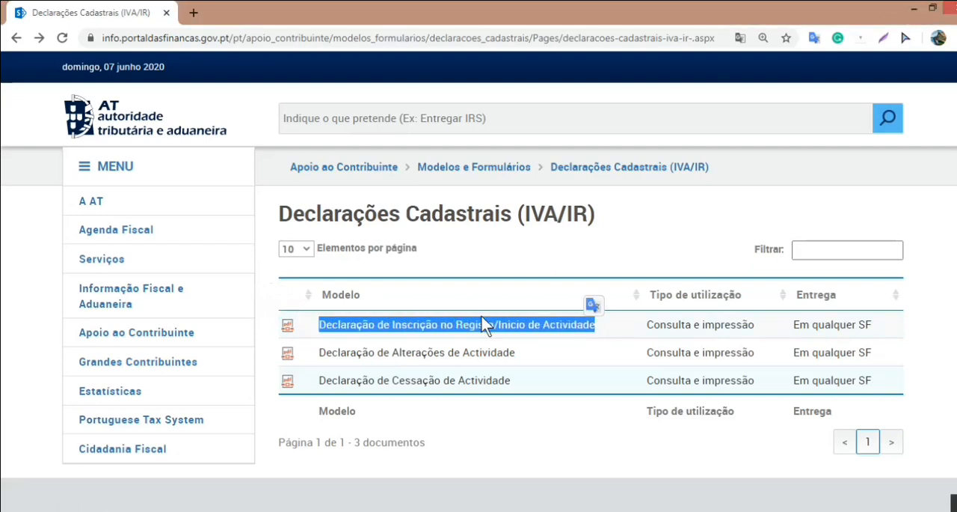
left_click(288, 327)
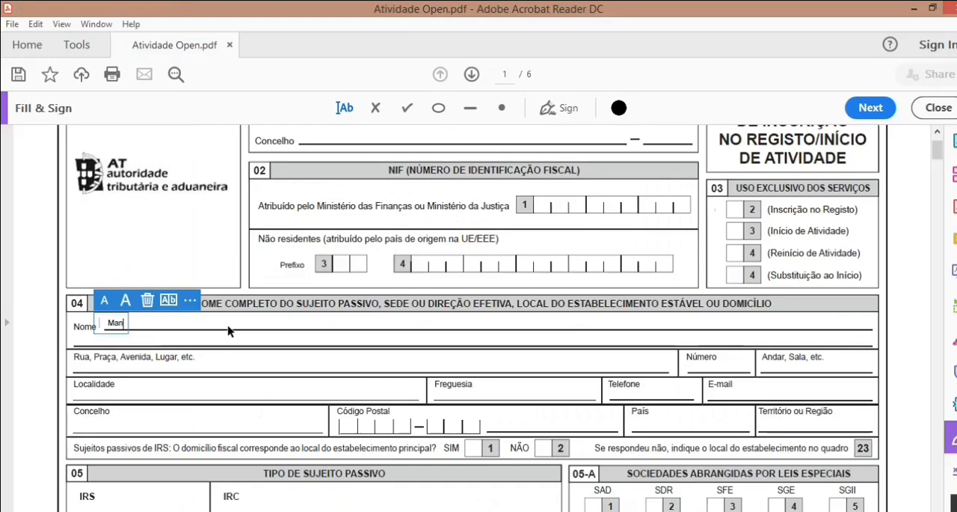
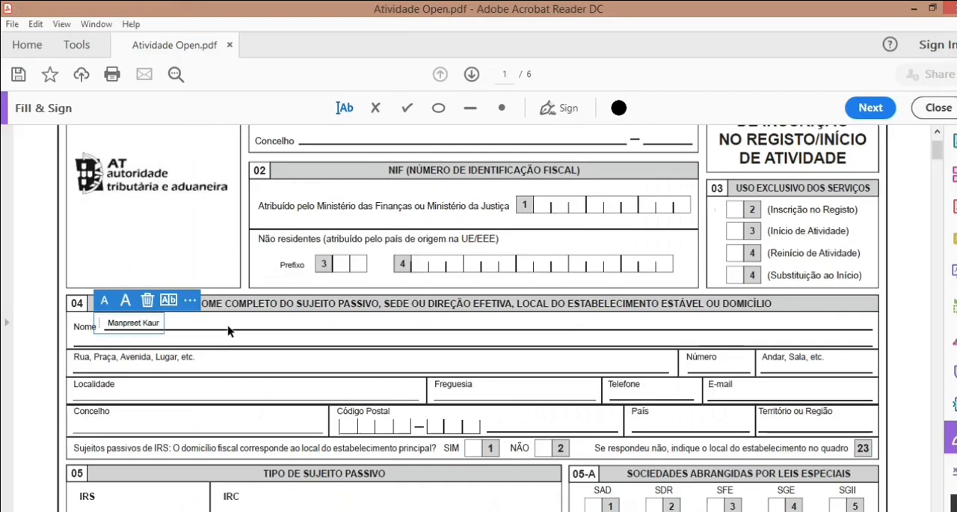
Step: Enter the taxpayer's full name in the Nome field and the street address in the Rua field of section 04
left_click(186, 365)
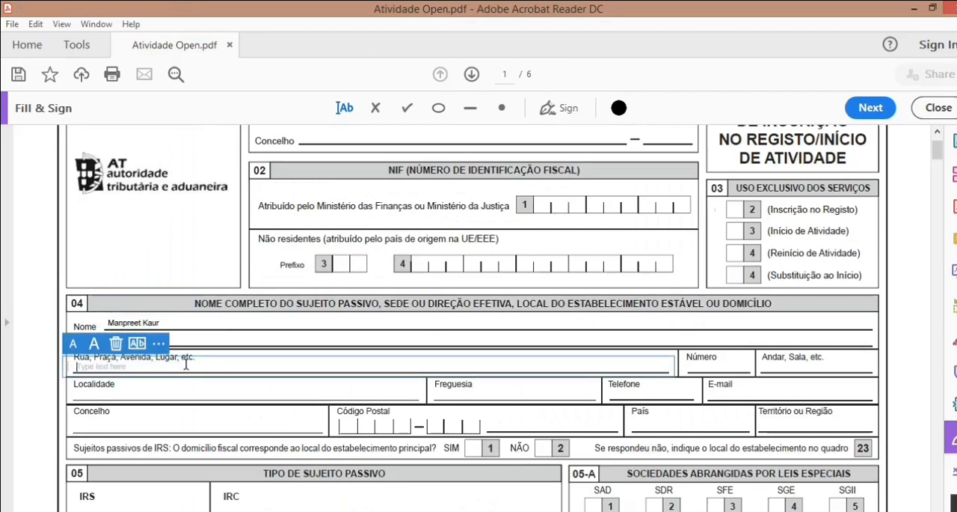
type("Rua")
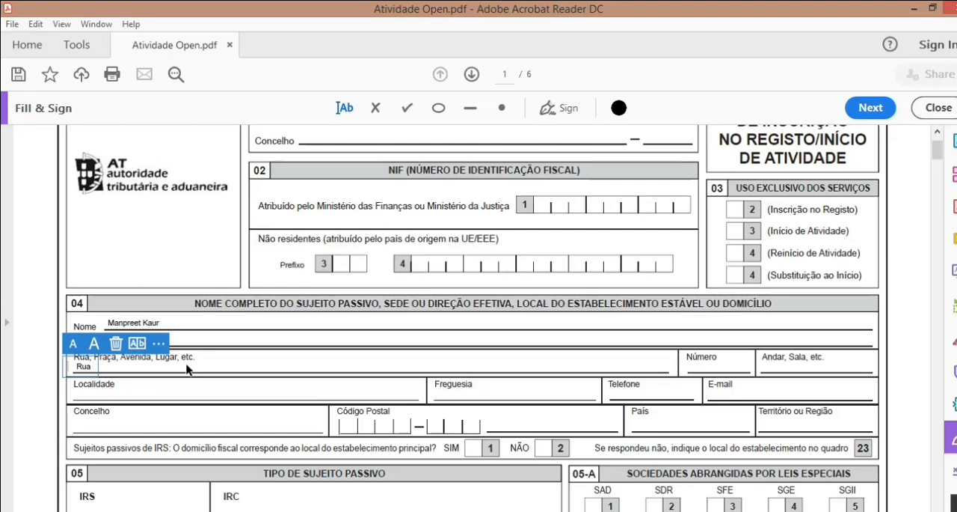
type(" aaaaaaaaaaaaaaaa")
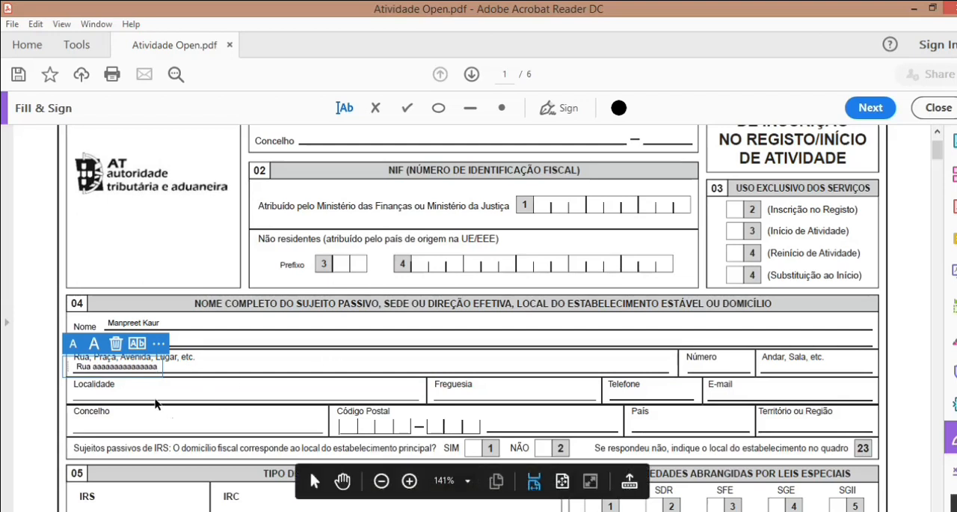
Step: Enter Lisboa as the Localidade in section 04
scroll(157, 397, "down", 2)
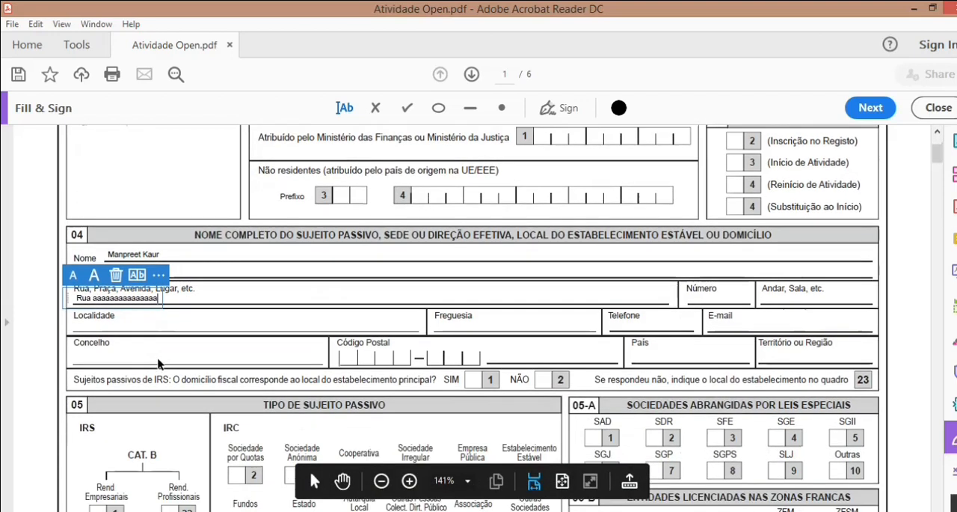
left_click(153, 327)
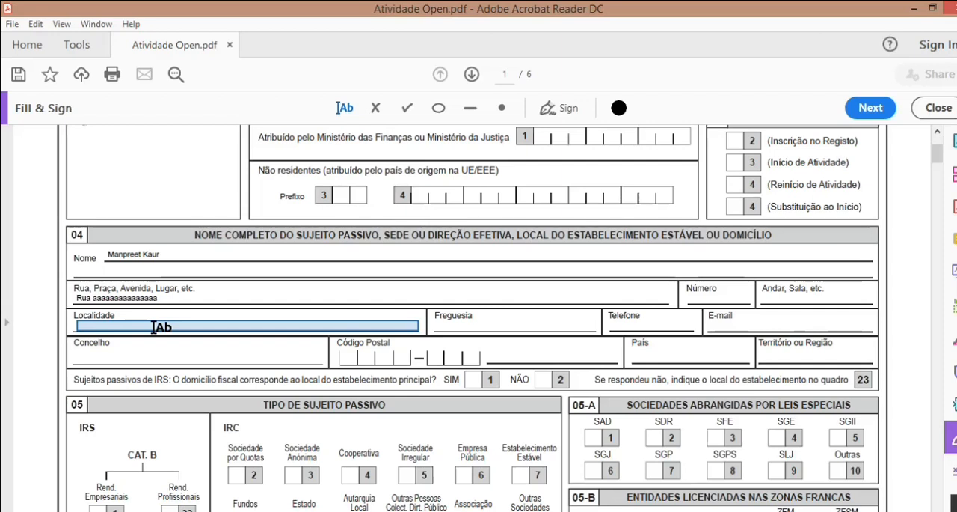
left_click(154, 327)
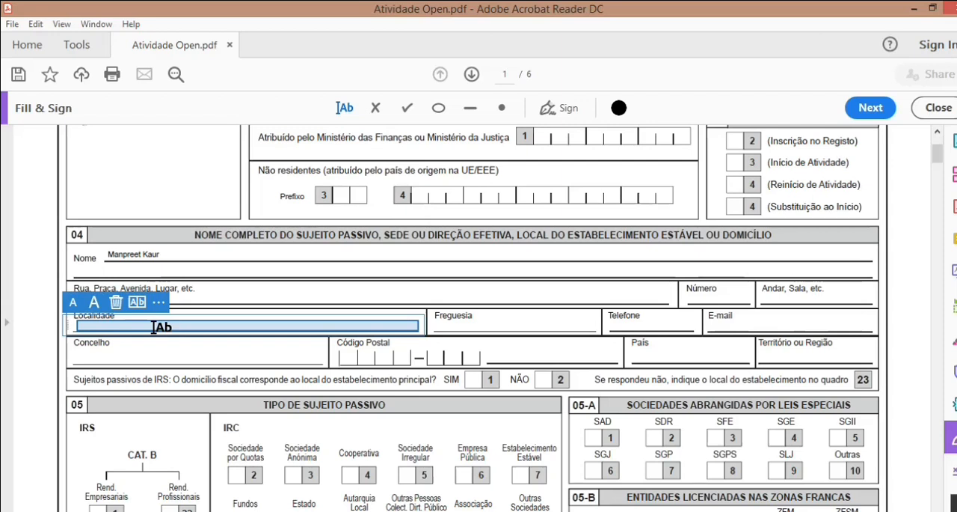
type("Lisboa")
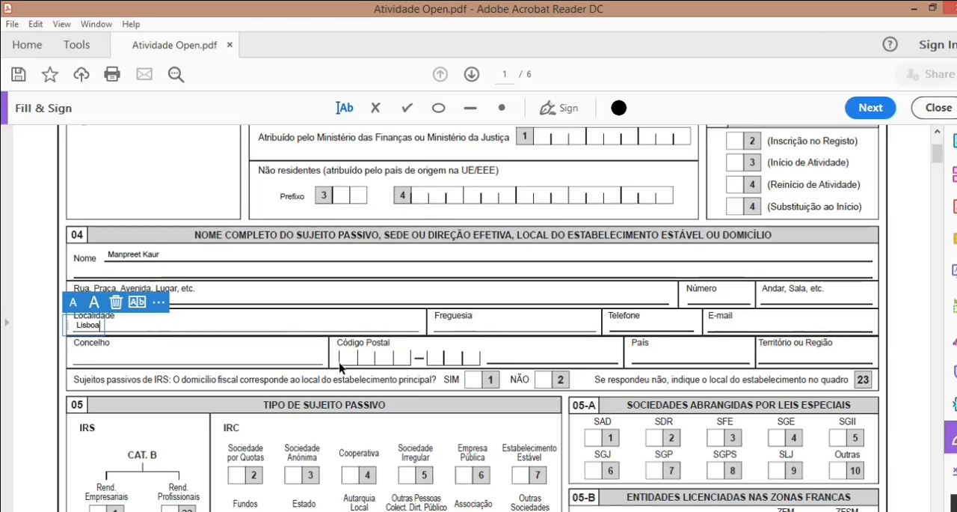
Step: Mark the Rend. Profissionais box (22) under IRS Cat. B in section 05 with an x
scroll(436, 262, "down", 2)
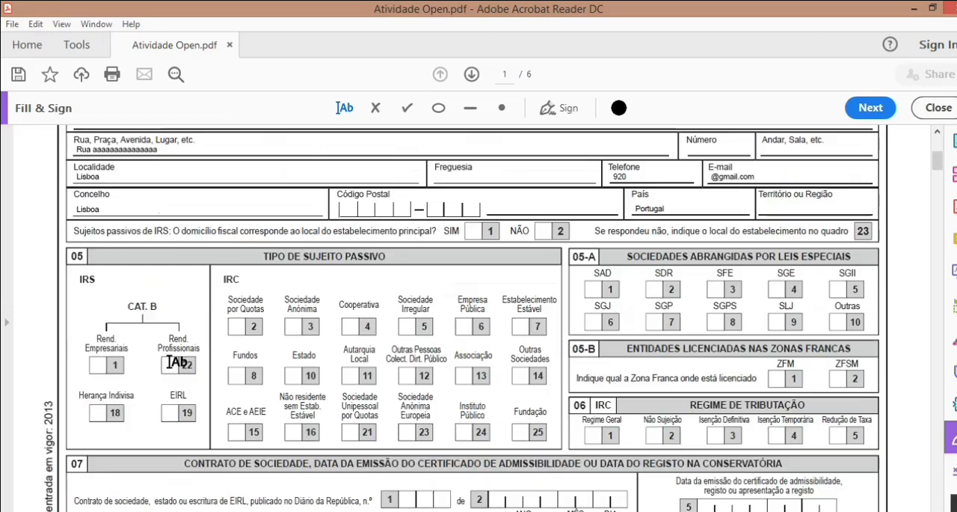
left_click(166, 363)
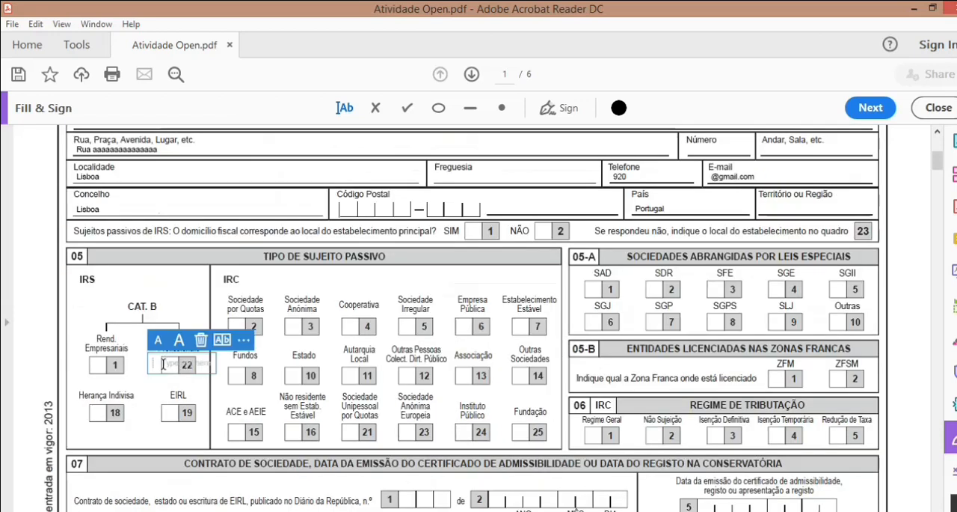
type("x")
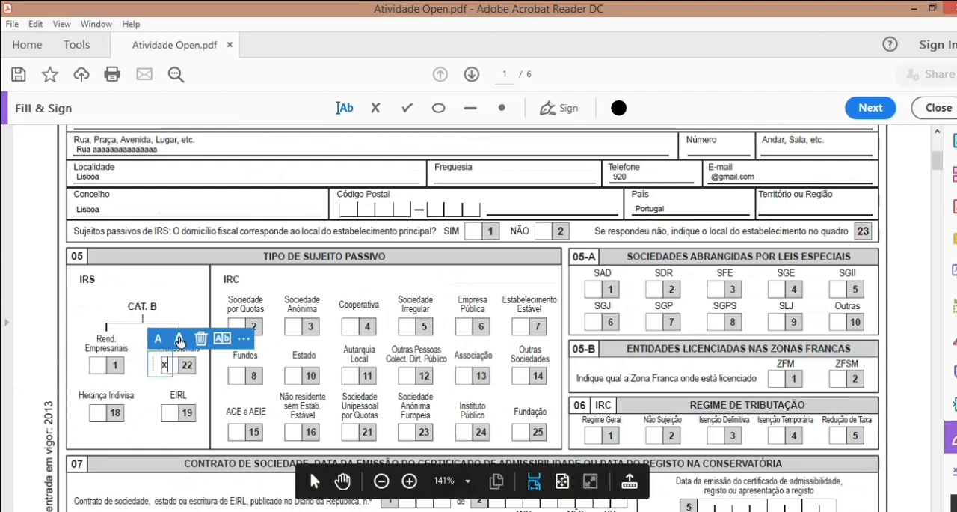
left_click(176, 393)
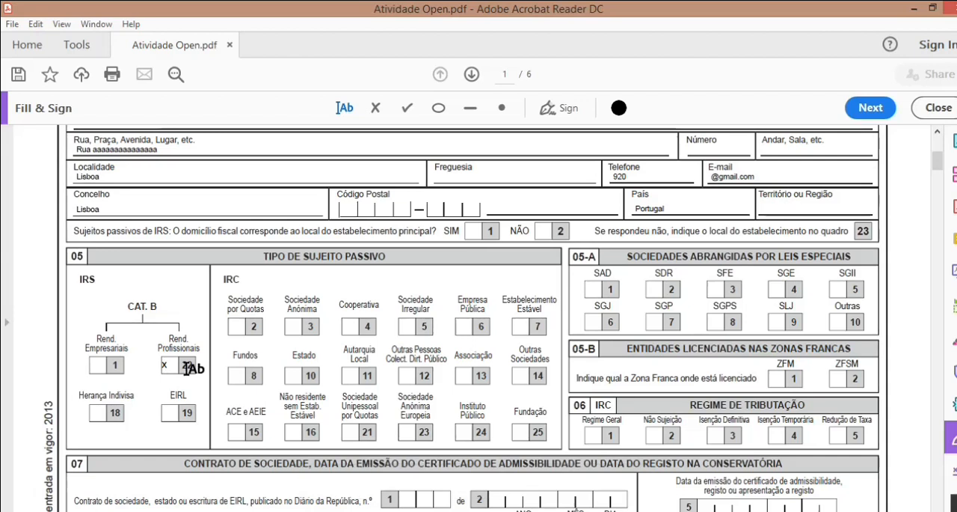
Step: Enter the main activity's CIRS code 1519 in section 08, one digit per box
scroll(187, 368, "down", 5)
left_click(291, 343)
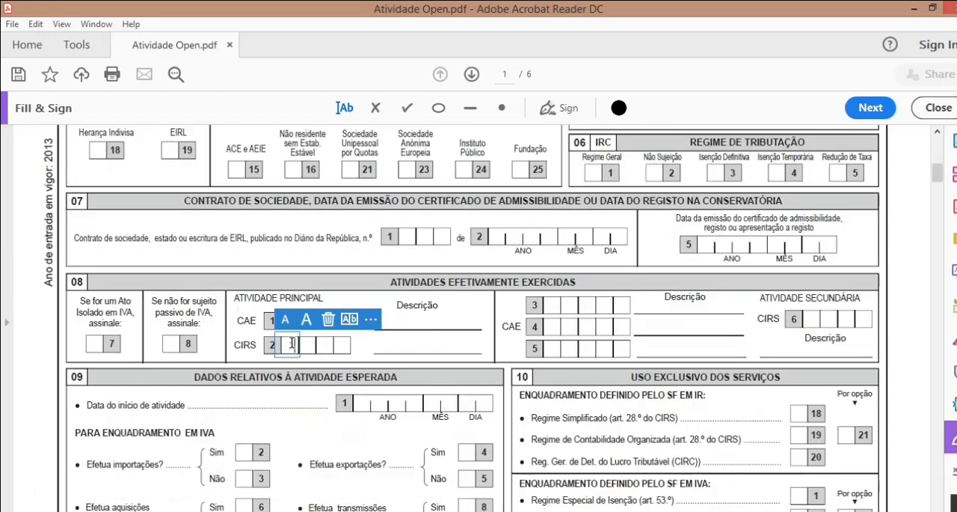
left_click(306, 348)
left_click(306, 346)
type("5")
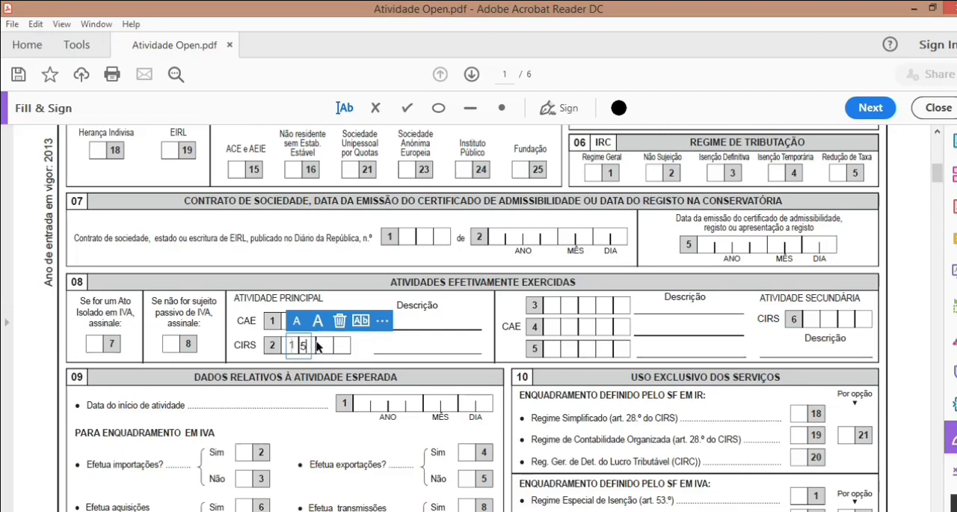
left_click(322, 345)
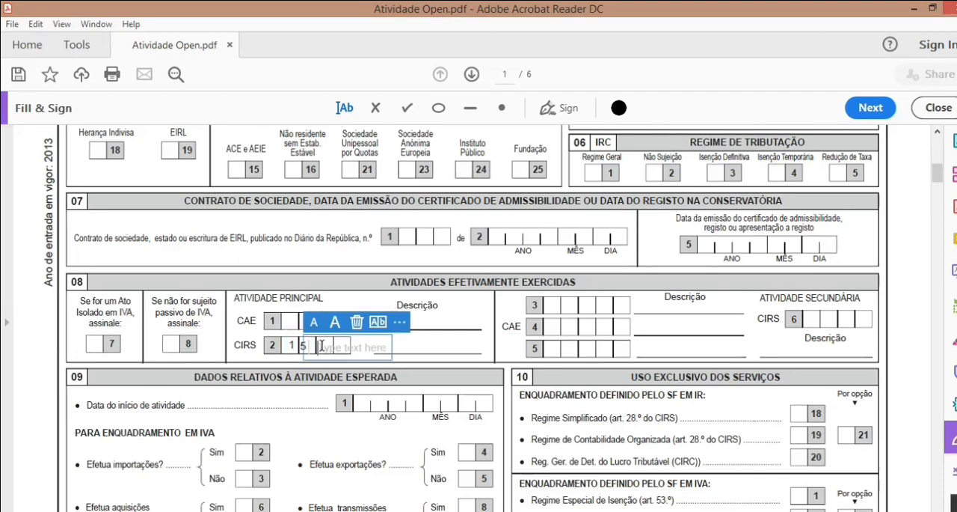
type("1")
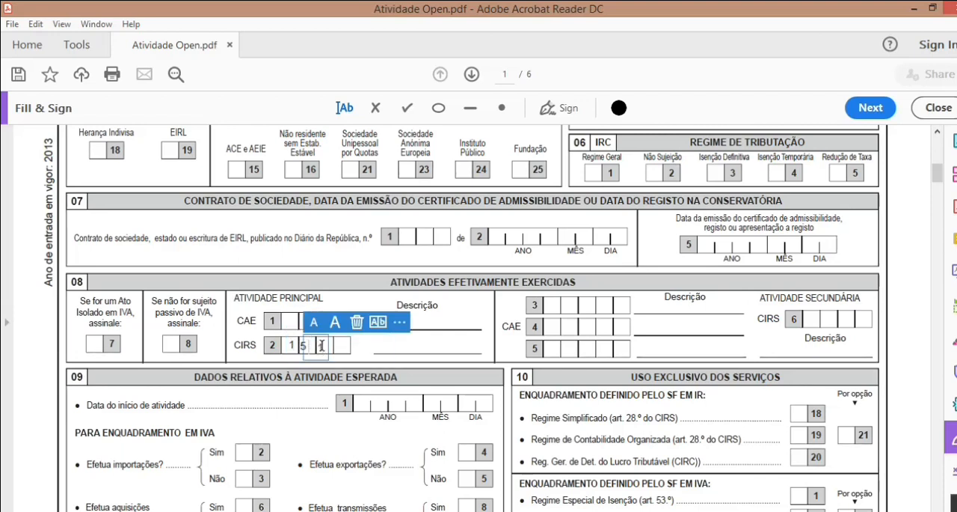
left_click(338, 346)
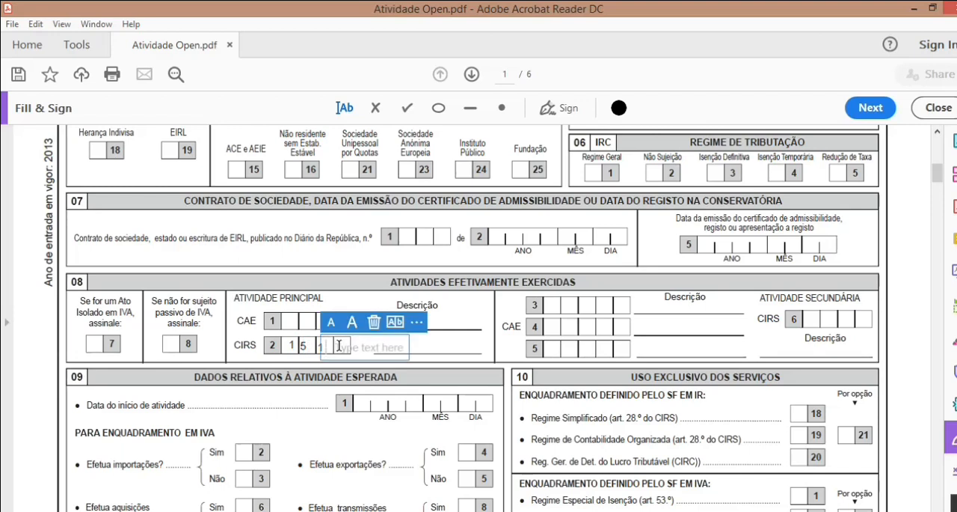
type("9")
key("Escape")
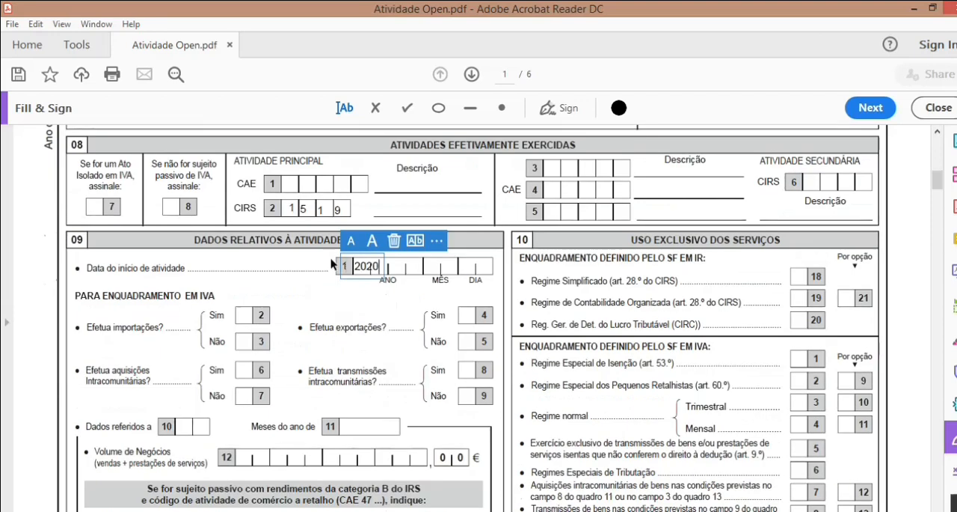
Step: Spread the year 2020 of the activity start date over the four ANO boxes in section 09, one digit each
key("BackSpace")
key("BackSpace")
key("BackSpace")
left_click(379, 296)
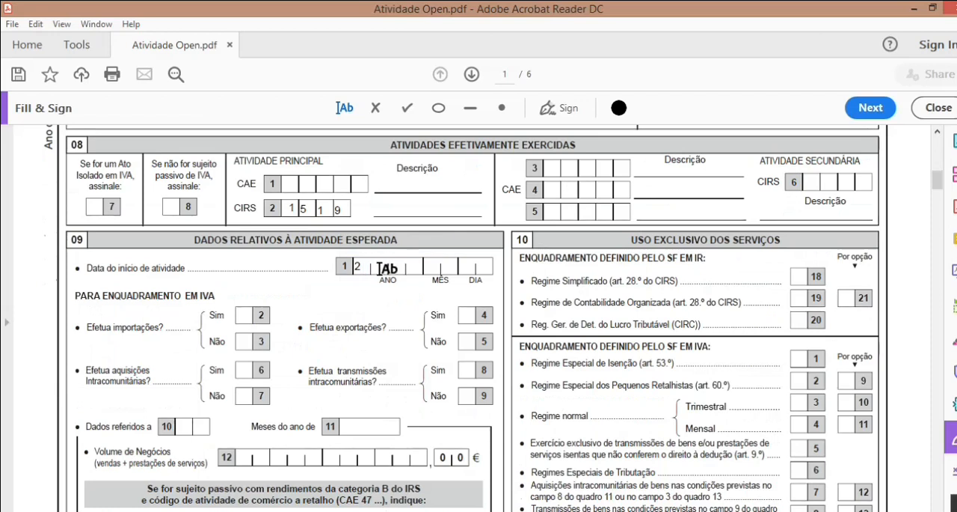
left_click(383, 267)
left_click(403, 270)
left_click(403, 268)
type("2")
left_click(425, 266)
left_click(420, 267)
type("0")
Step: Complete the activity start date in section 09 with month 07 and day 20
left_click(442, 271)
left_click(434, 268)
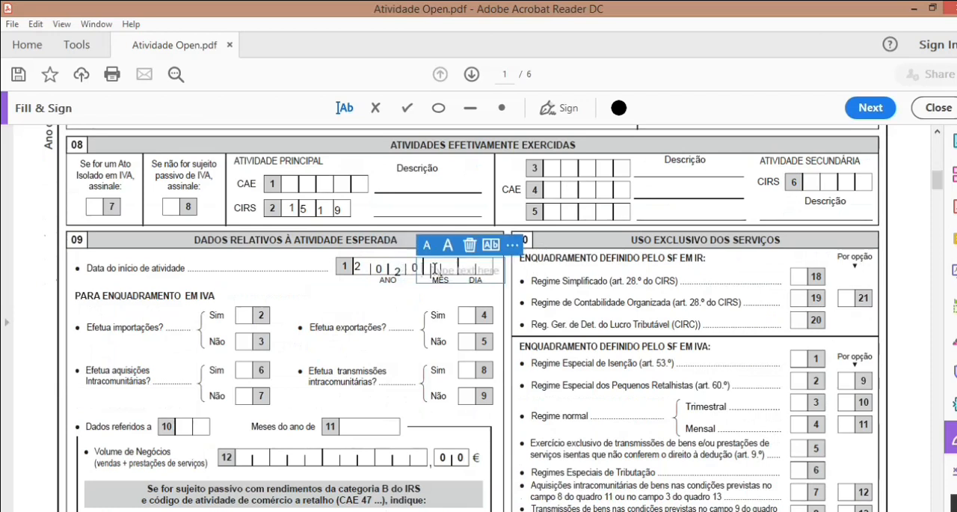
type("0")
left_click(453, 267)
left_click(447, 266)
type("7")
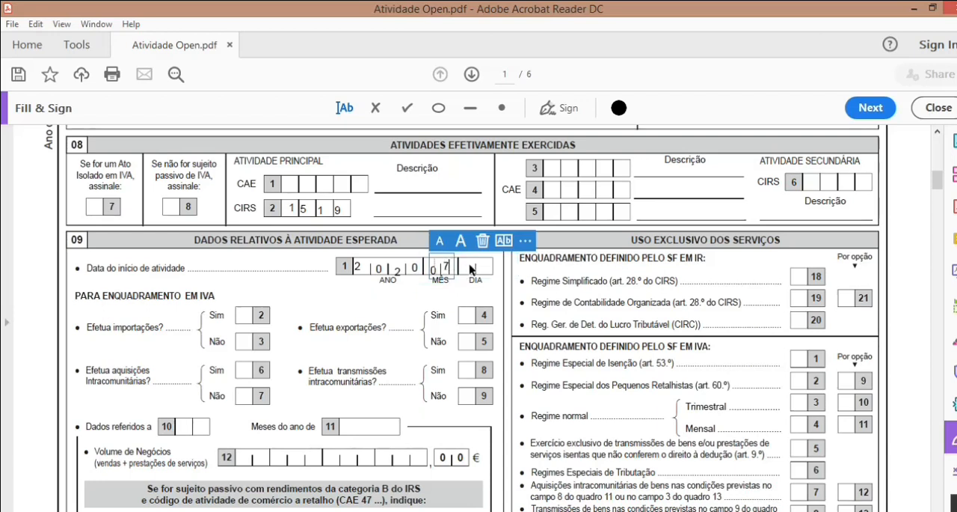
left_click(471, 267)
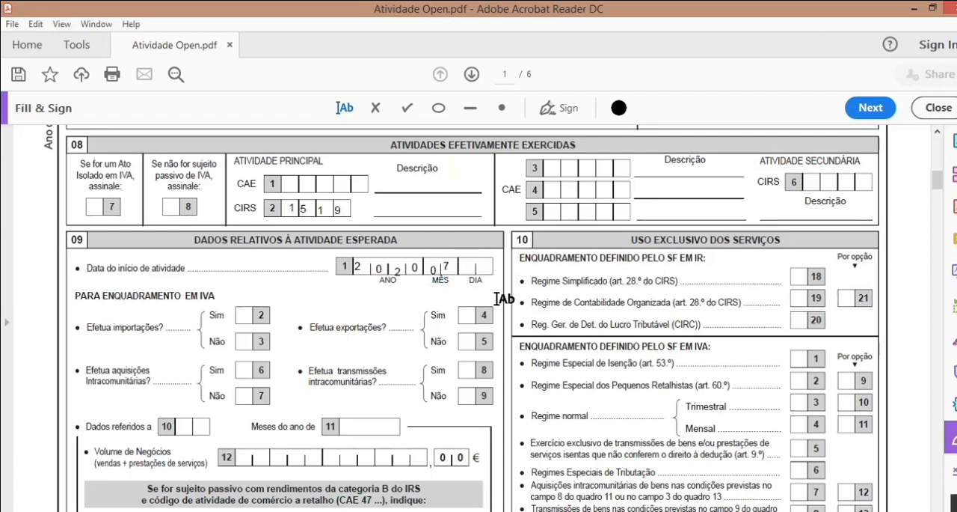
left_click(481, 262)
type("20")
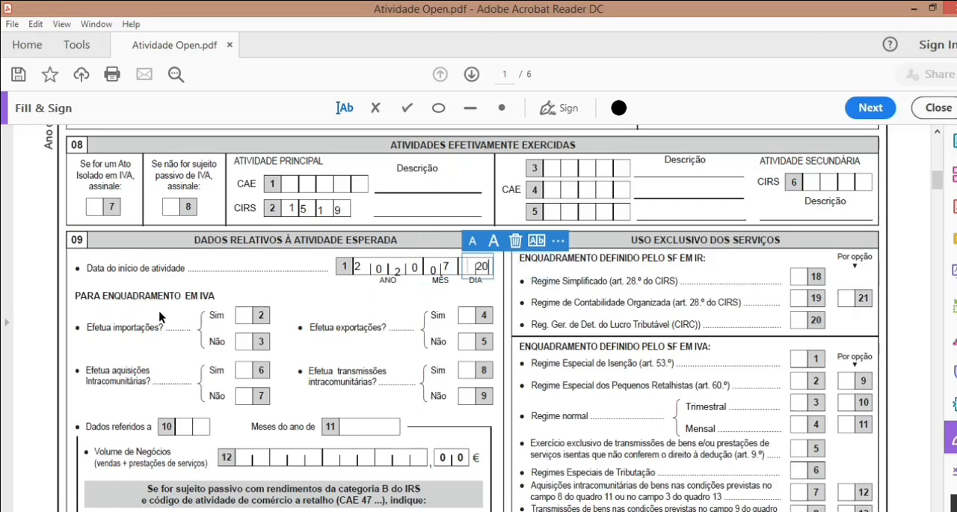
left_click(191, 299)
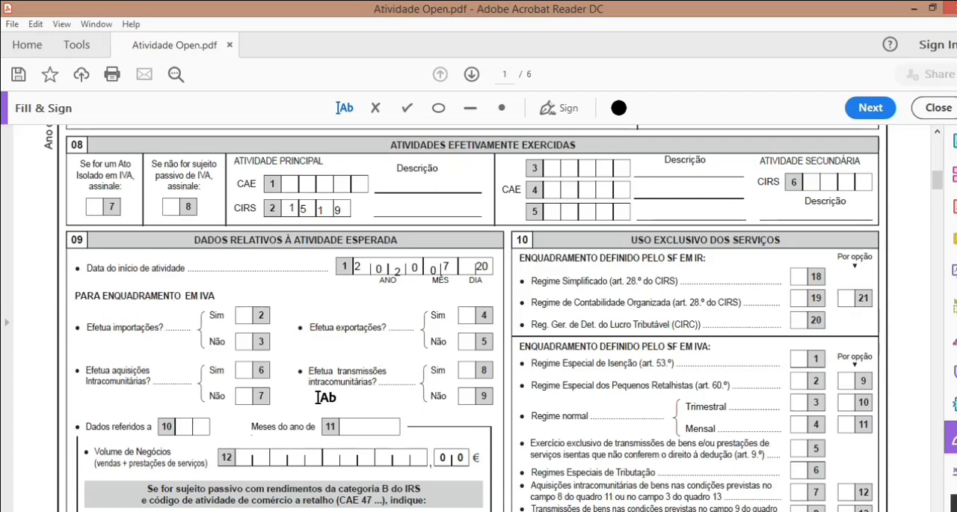
Step: Mark the Regime Simplificado box (18) in section 10 with an x and enlarge the mark
scroll(277, 418, "down", 3)
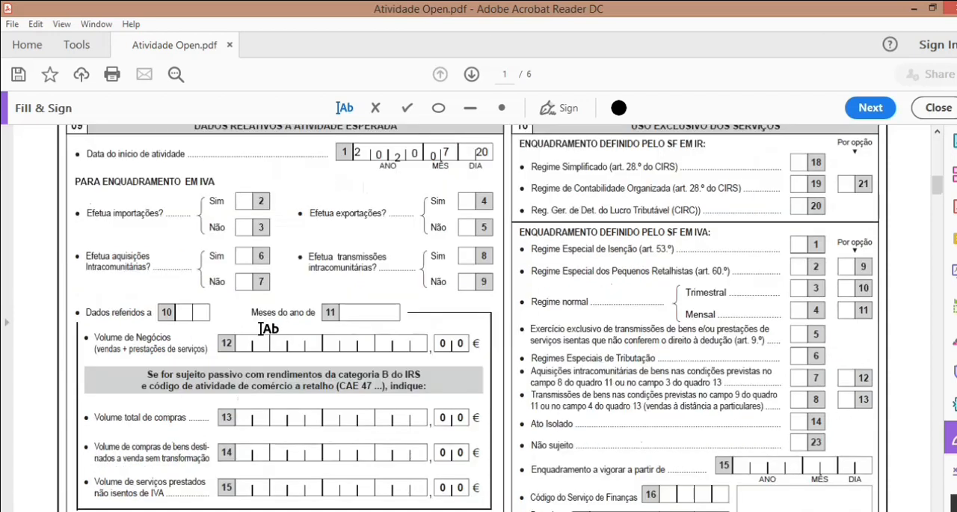
scroll(516, 218, "up", 1)
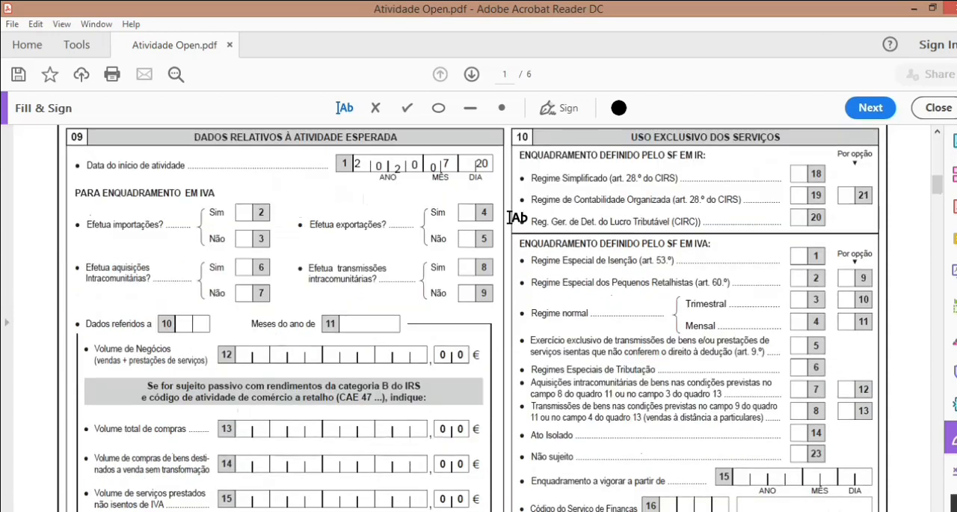
left_click(797, 173)
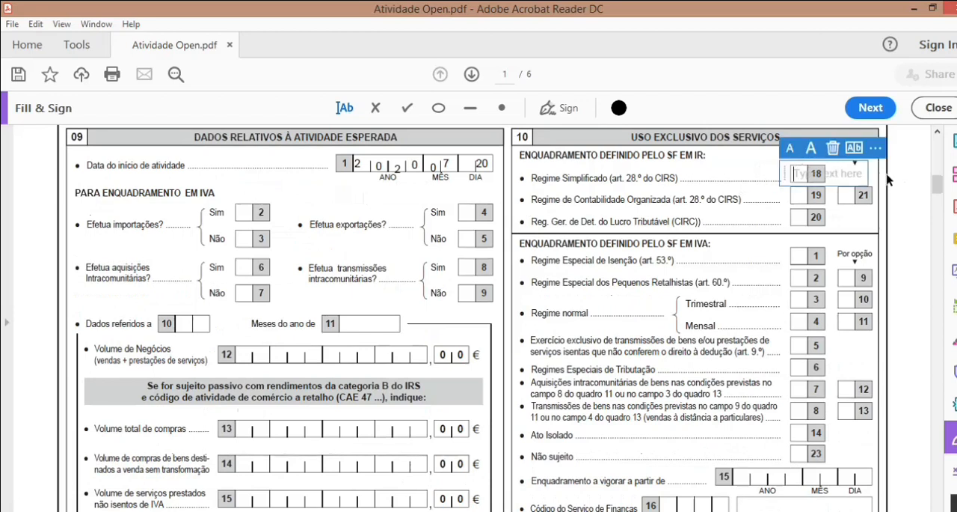
type("x")
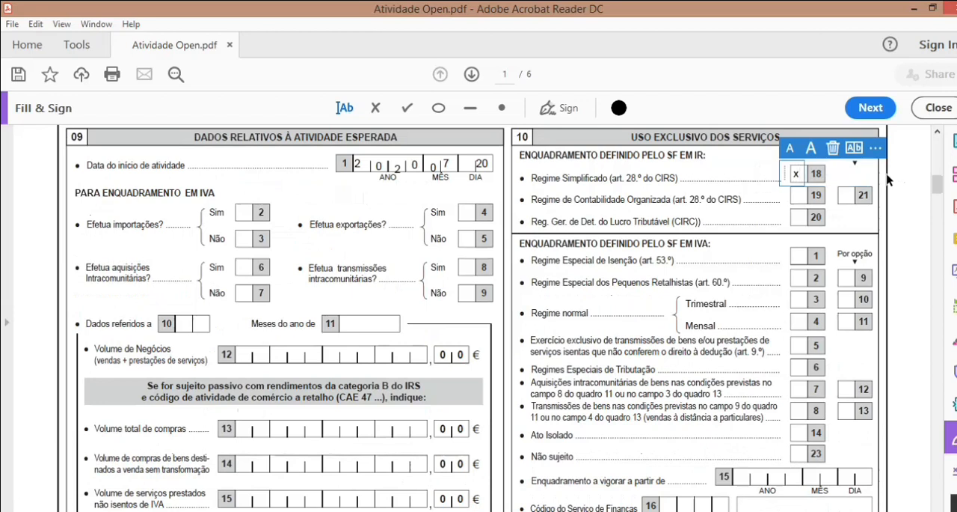
left_click(811, 149)
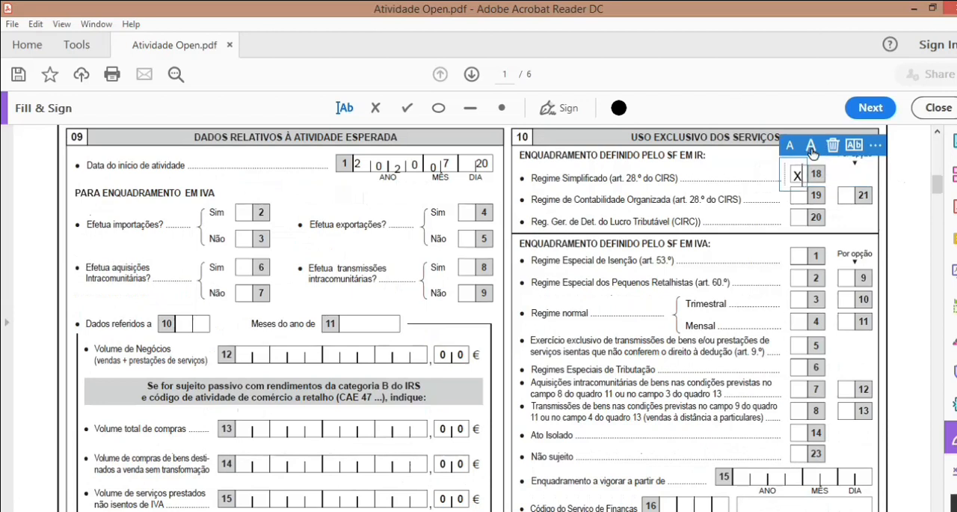
left_click(762, 175)
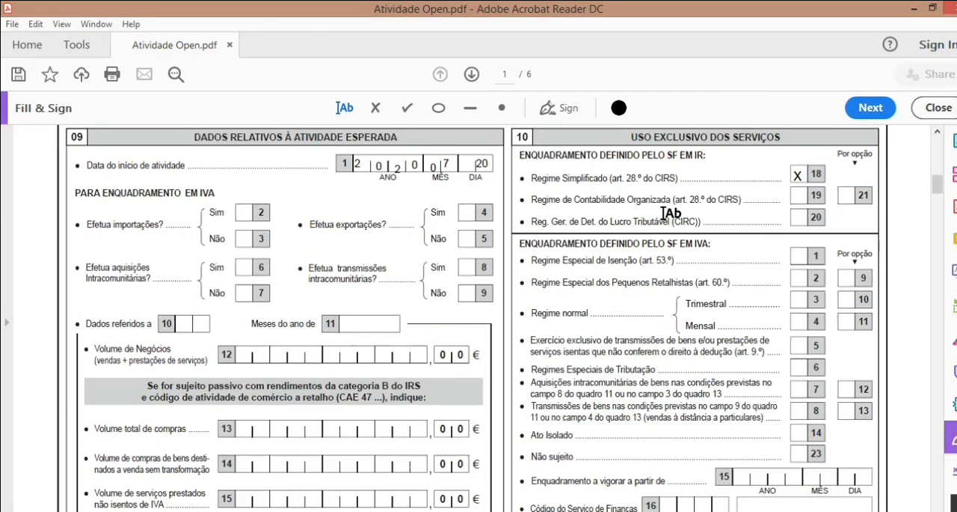
Step: Mark the Regime Especial de Isenção (art. 53.º) box (1) in section 10 with an X
left_click(794, 256)
type("X")
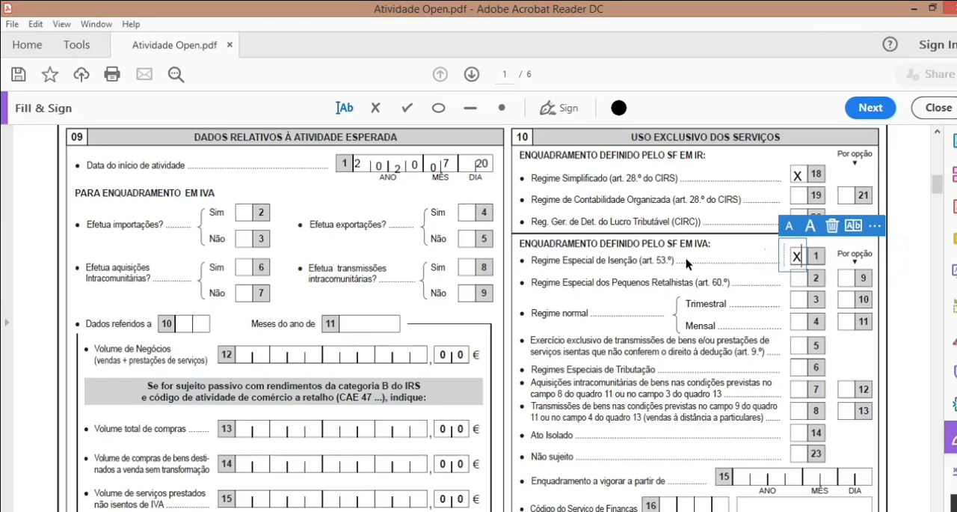
key("Escape")
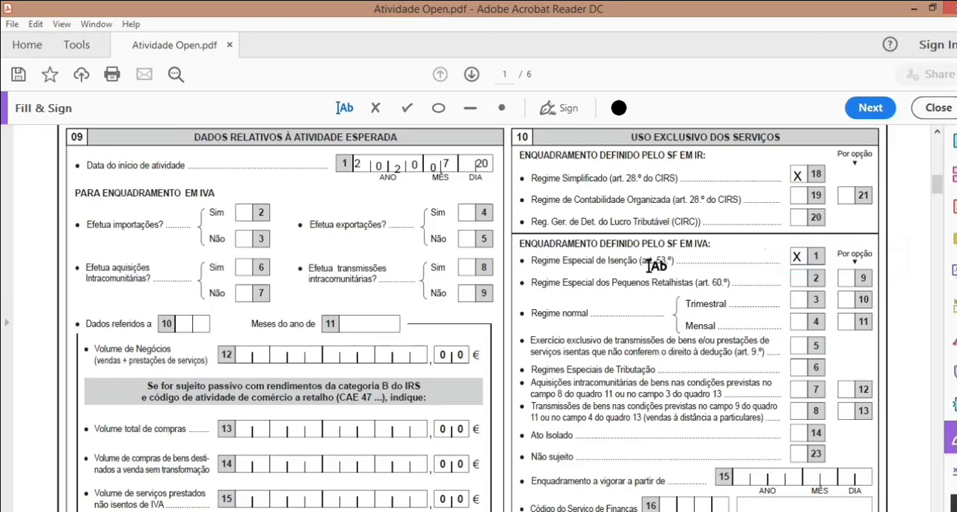
left_click(557, 261)
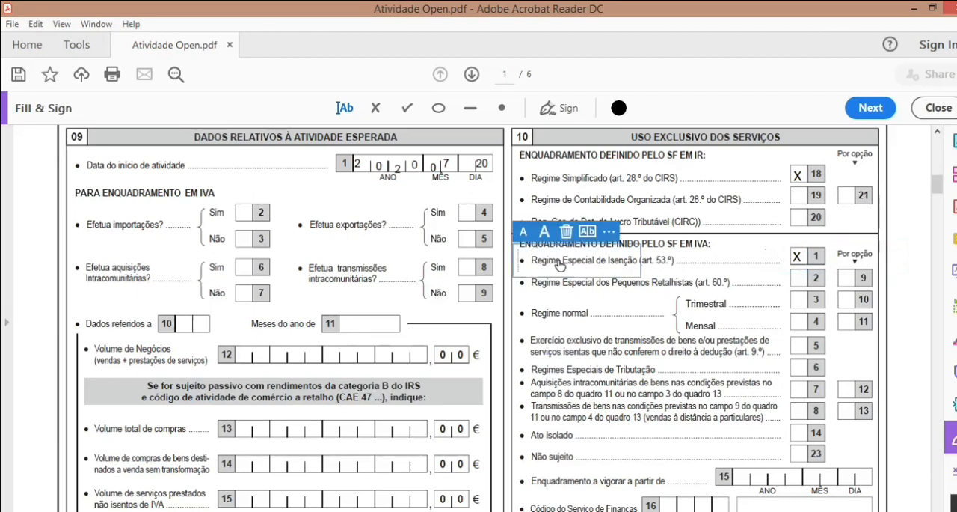
left_click(661, 263)
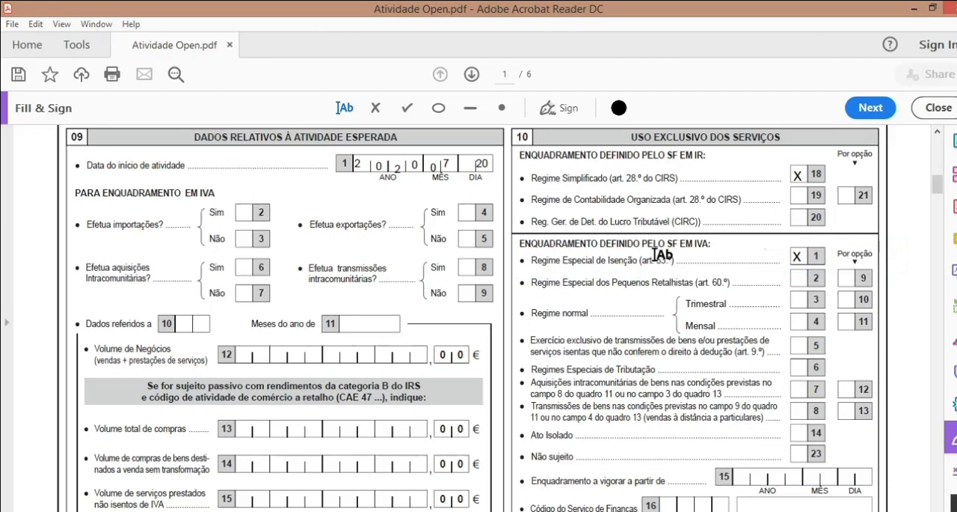
left_click(656, 258)
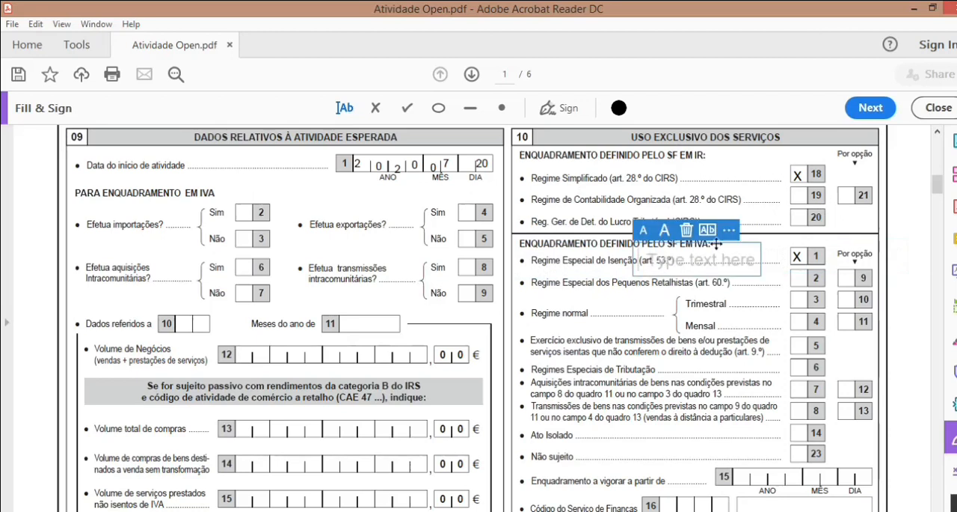
left_click(748, 218)
Step: Enter 8 in the thousands box of the estimated annual income (IRS), field 18 of section 09
scroll(336, 344, "down", 3)
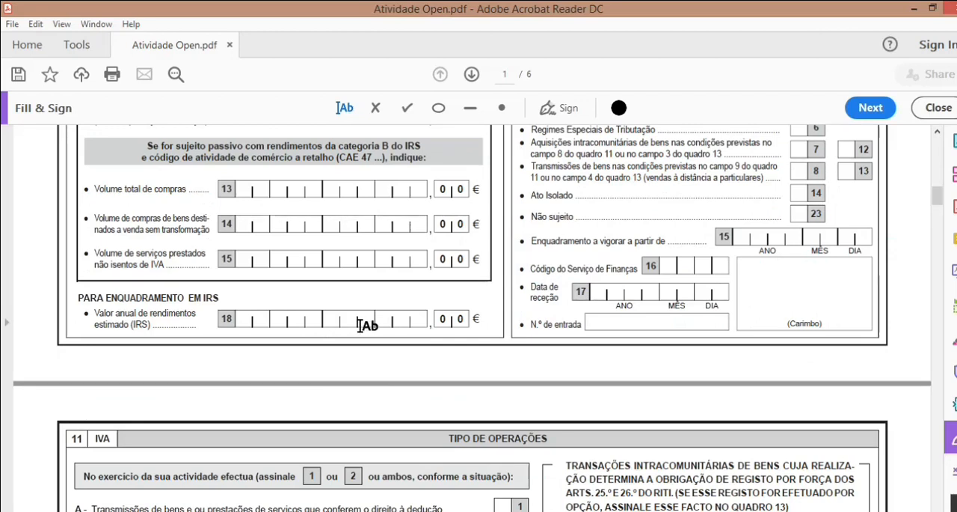
left_click(361, 321)
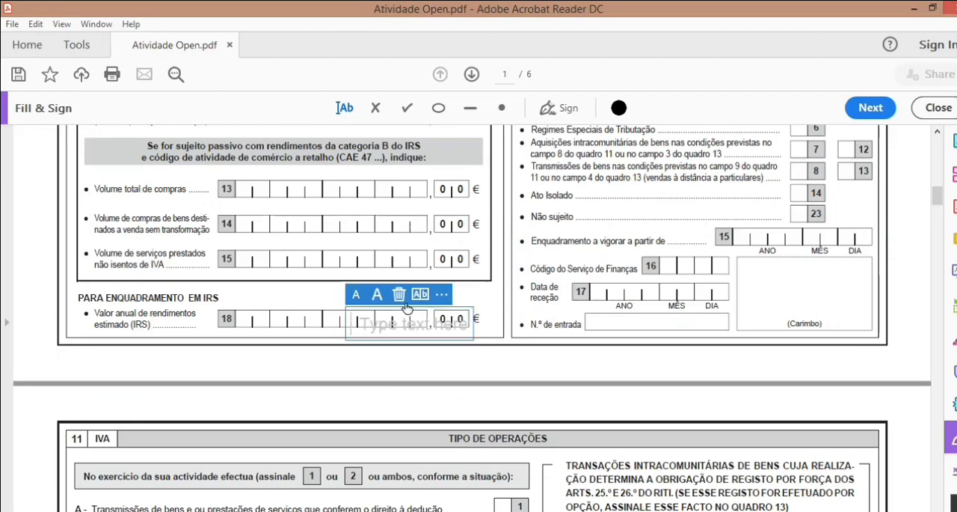
type("18")
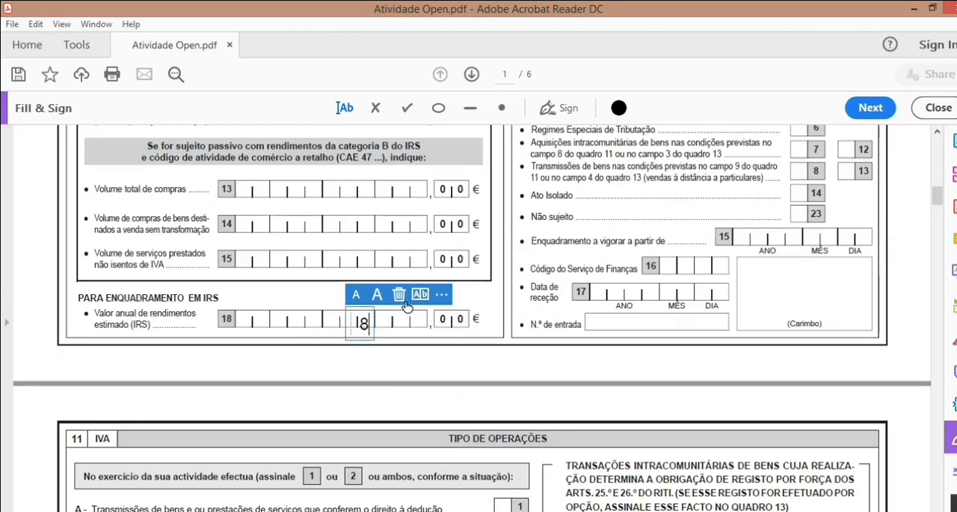
left_click(390, 321)
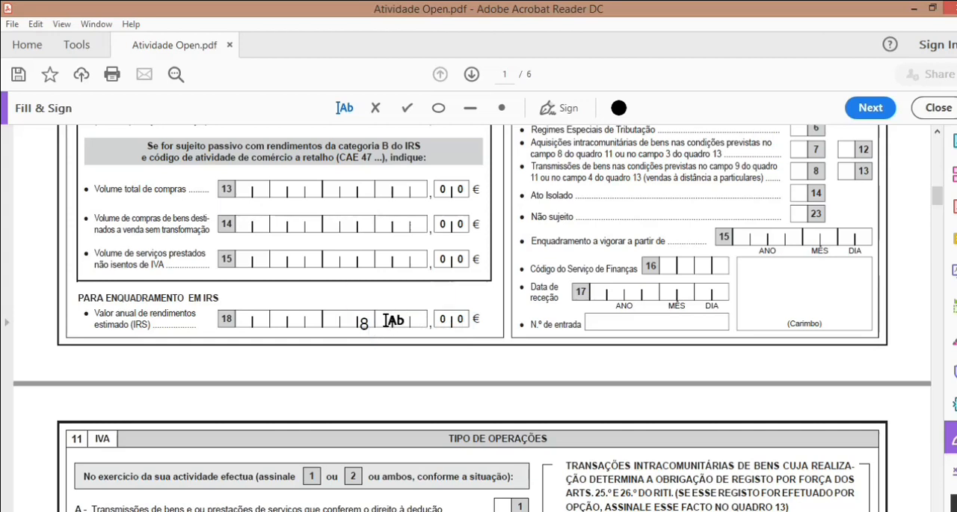
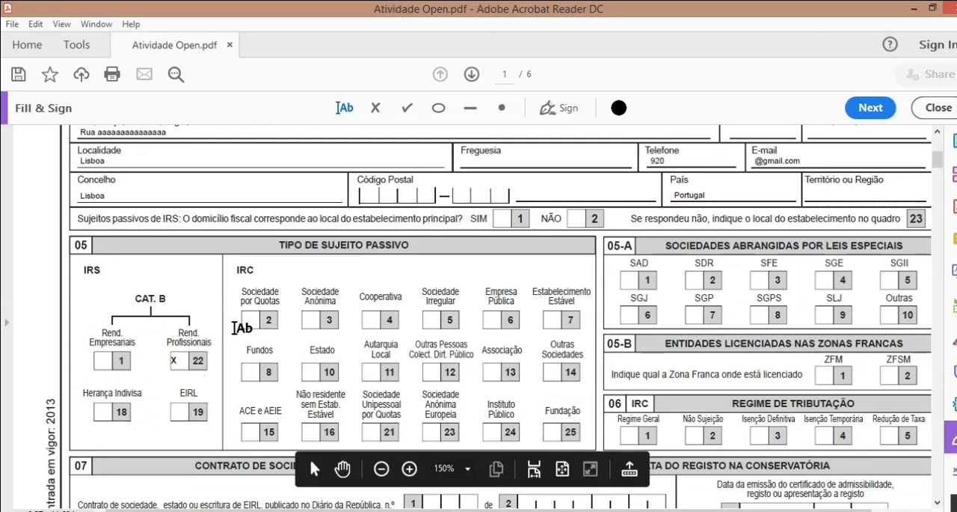
Step: Review the filled-in declaration from section 05 to section 17, including the estimated income, IBAN and accounting fields
scroll(367, 278, "down", 5)
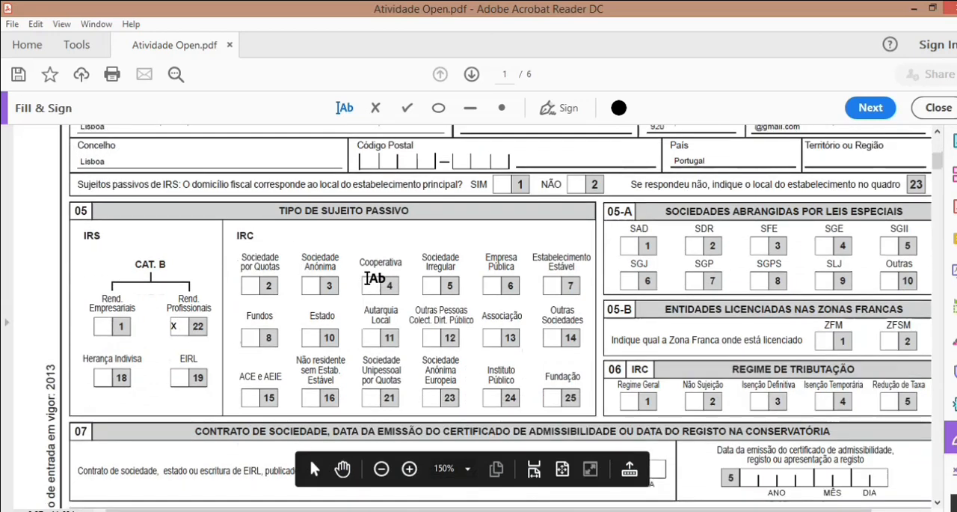
scroll(366, 277, "down", 6)
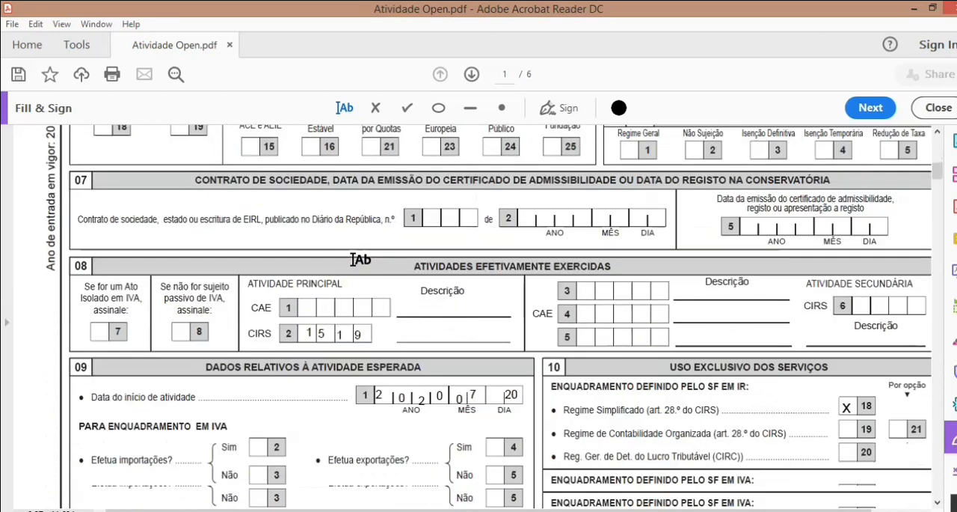
scroll(352, 256, "down", 2)
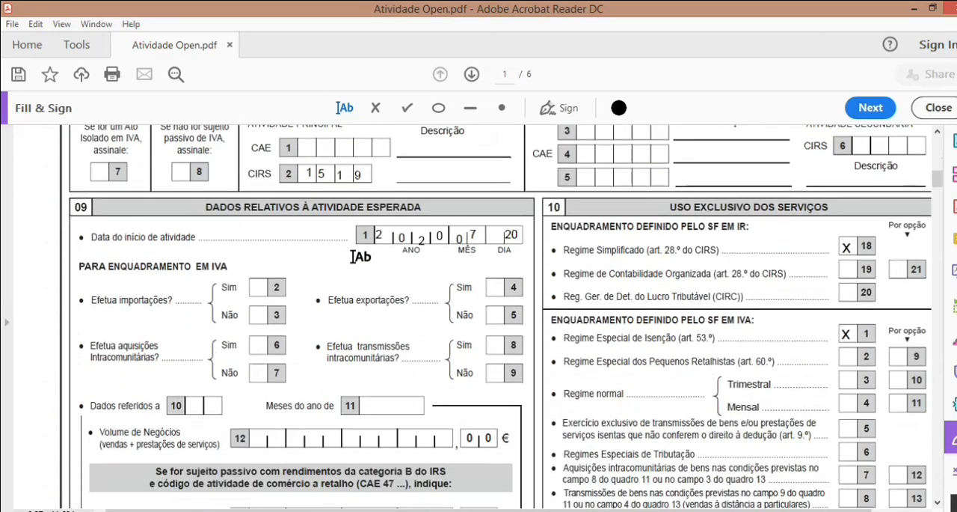
scroll(356, 255, "down", 1)
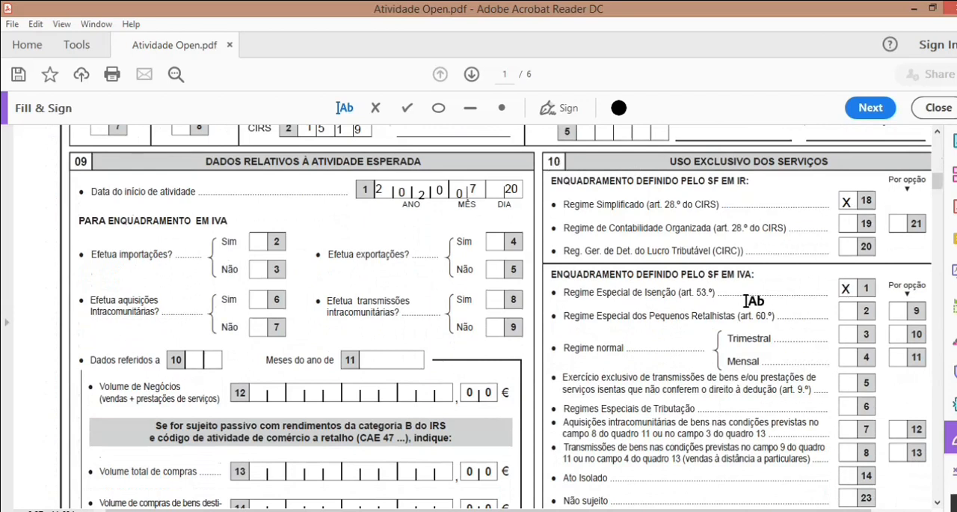
scroll(155, 299, "down", 5)
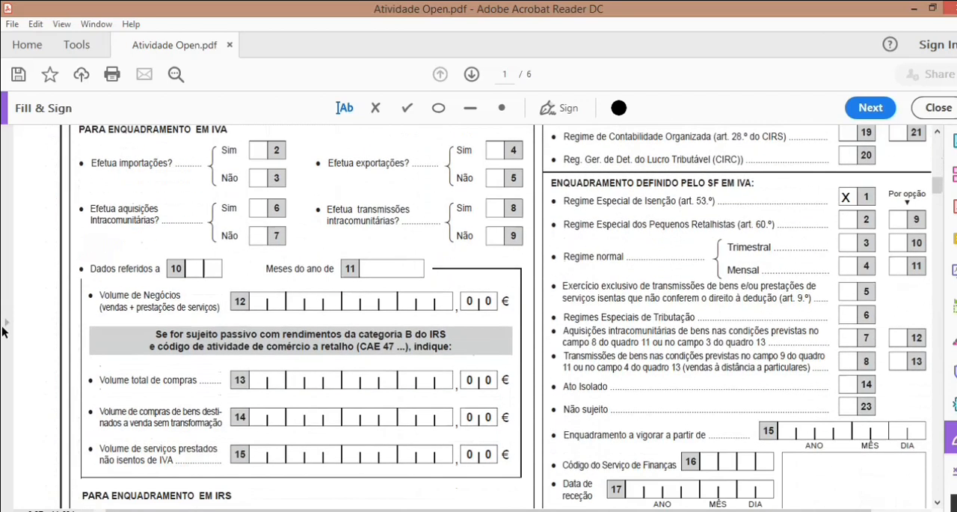
scroll(210, 322, "down", 2)
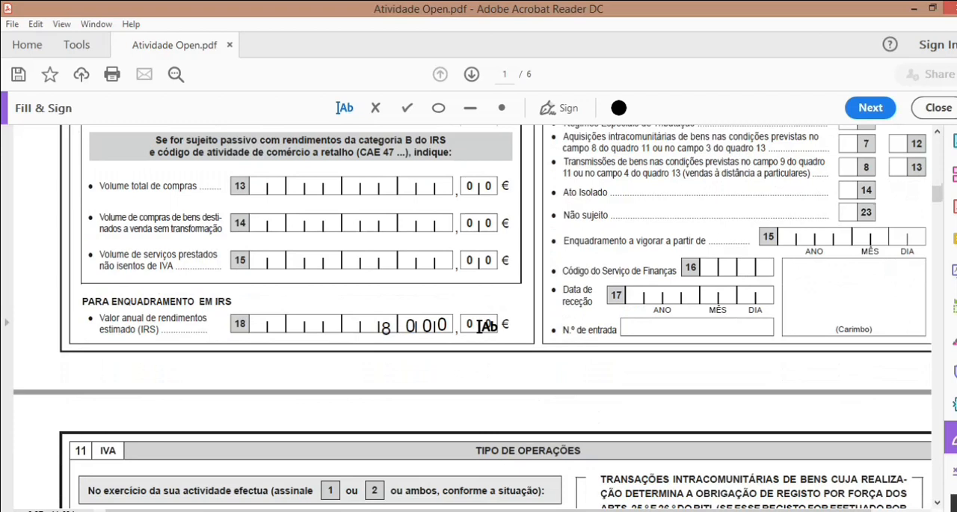
scroll(479, 326, "down", 6)
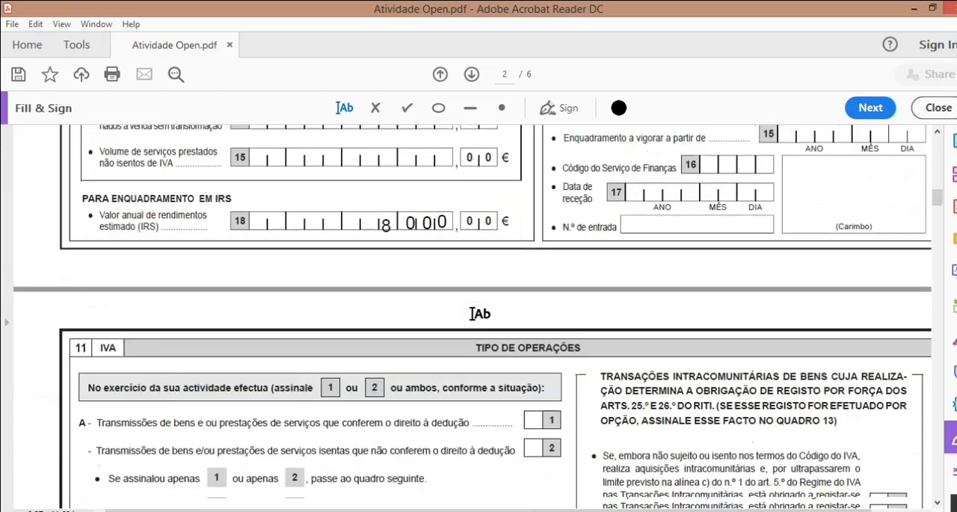
scroll(479, 313, "down", 5)
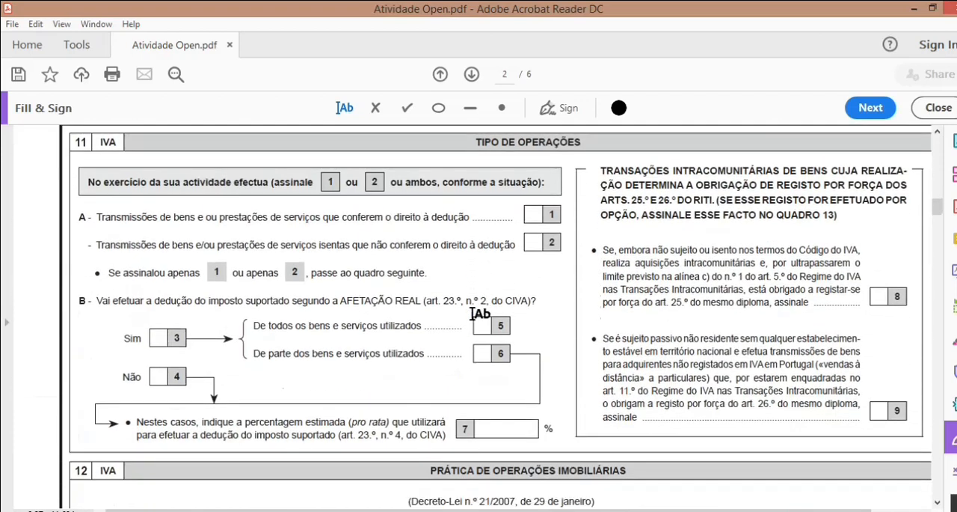
scroll(477, 308, "down", 8)
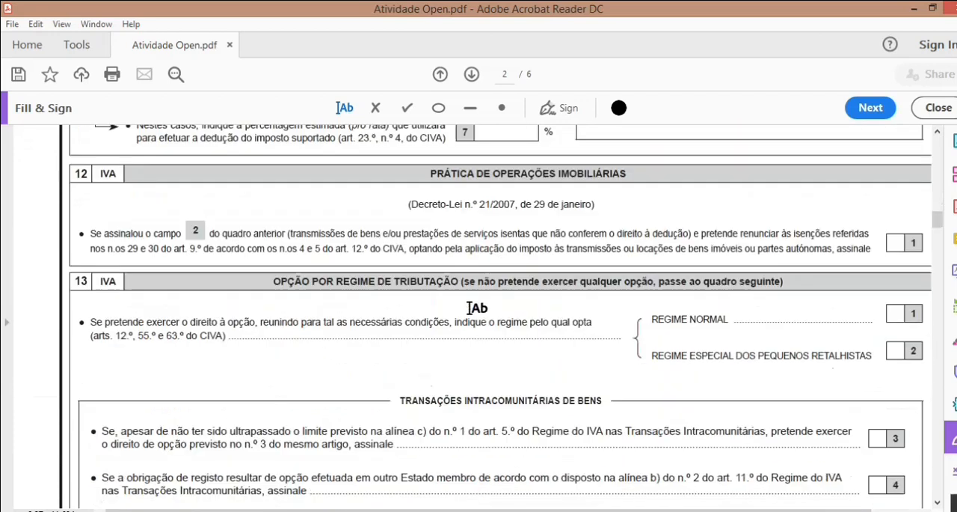
scroll(477, 306, "down", 5)
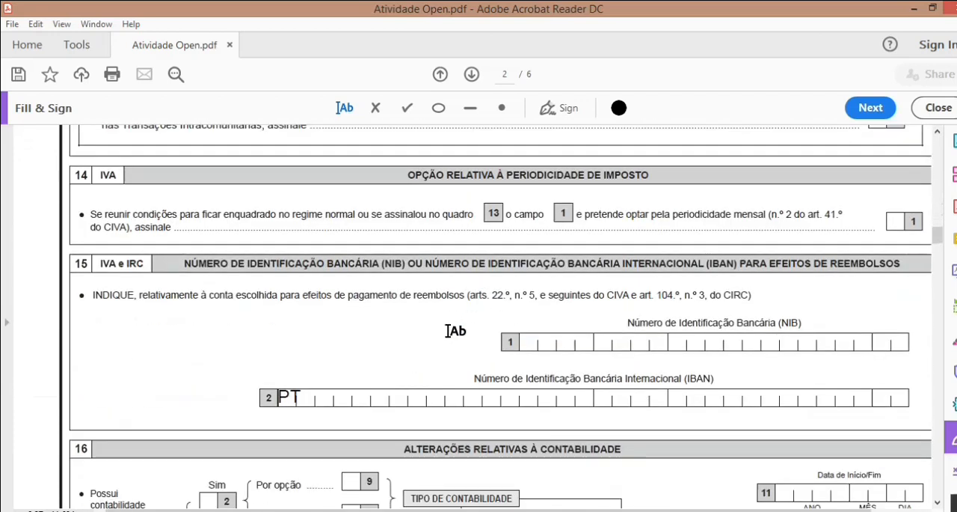
left_click(790, 321)
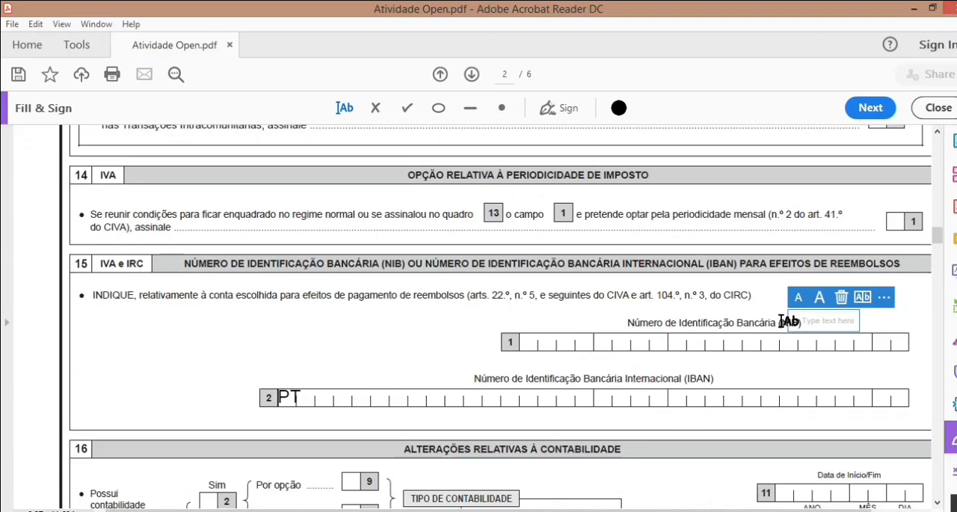
left_click(781, 323)
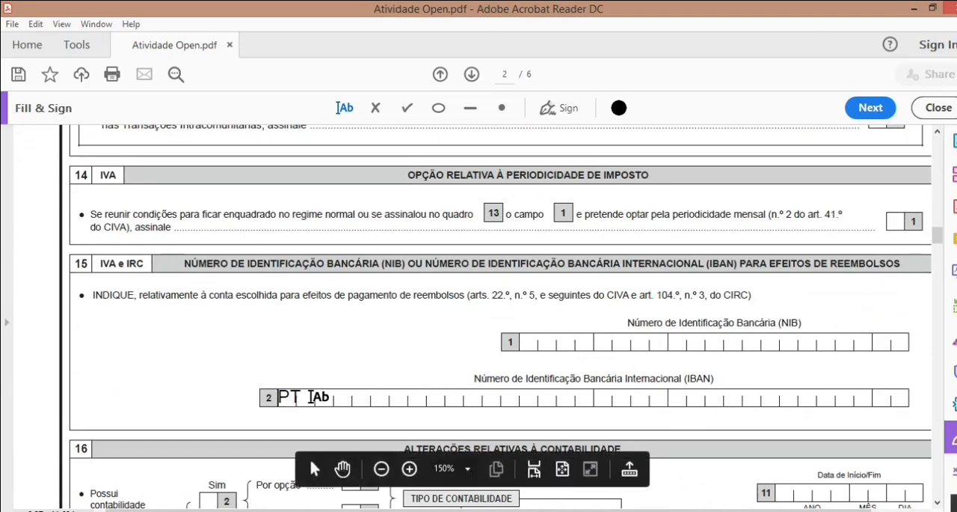
scroll(272, 332, "down", 3)
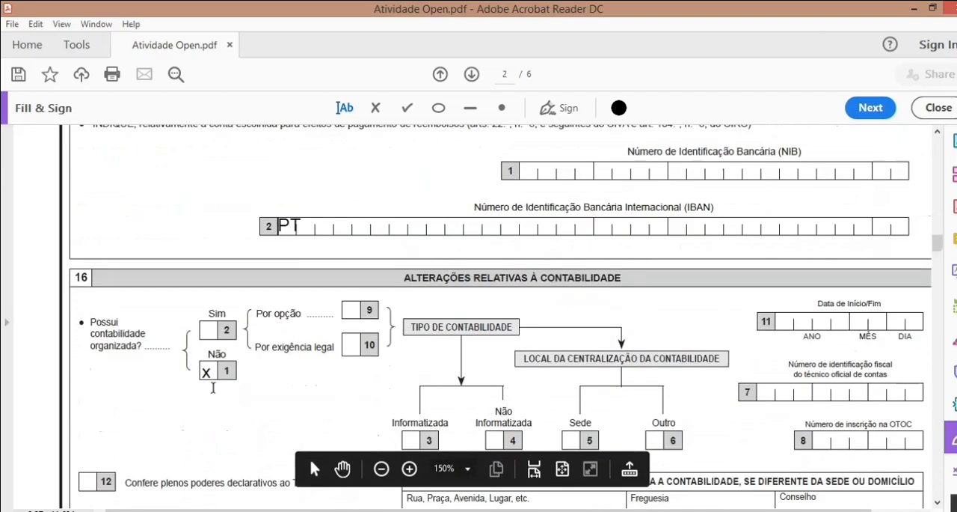
scroll(211, 374, "down", 5)
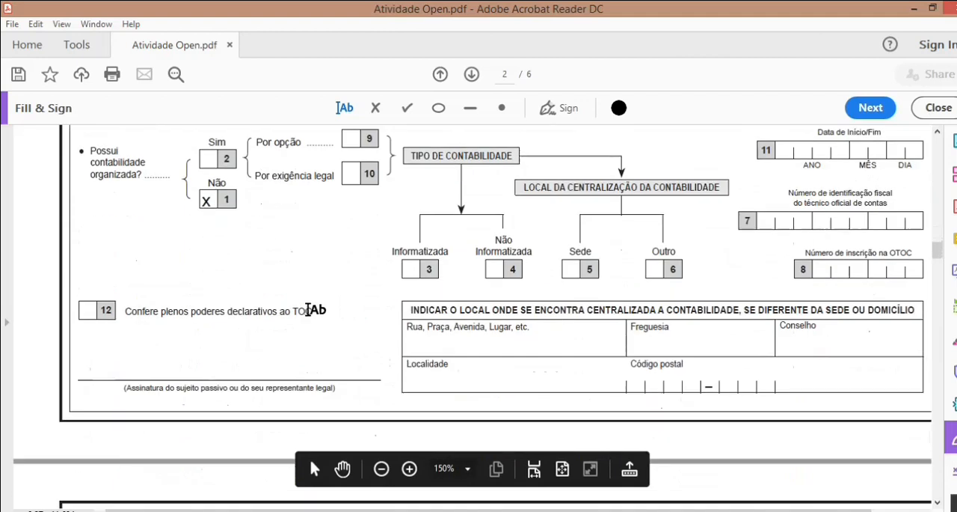
scroll(302, 297, "down", 3)
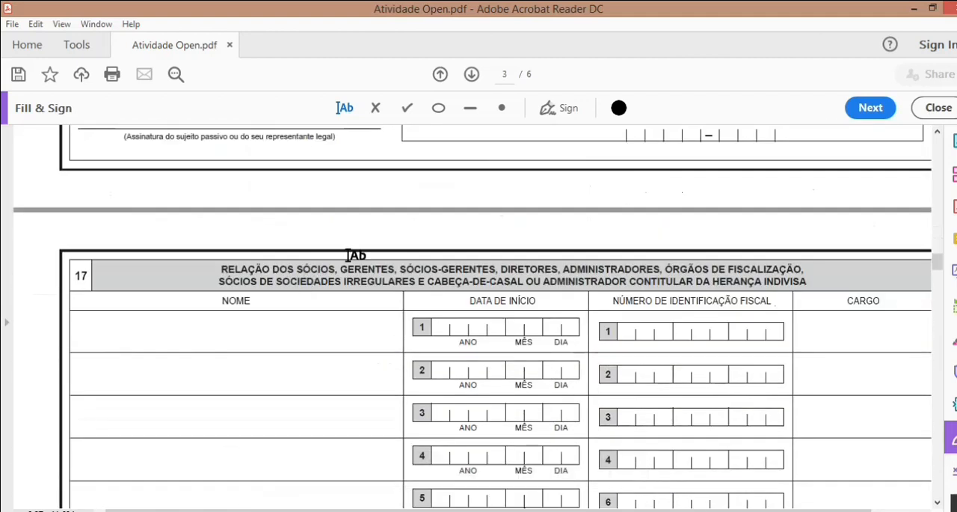
Step: Switch to the Segurança Social Trabalhador Independente form in the browser and enter the applicant's full name in the identification section
key("Home")
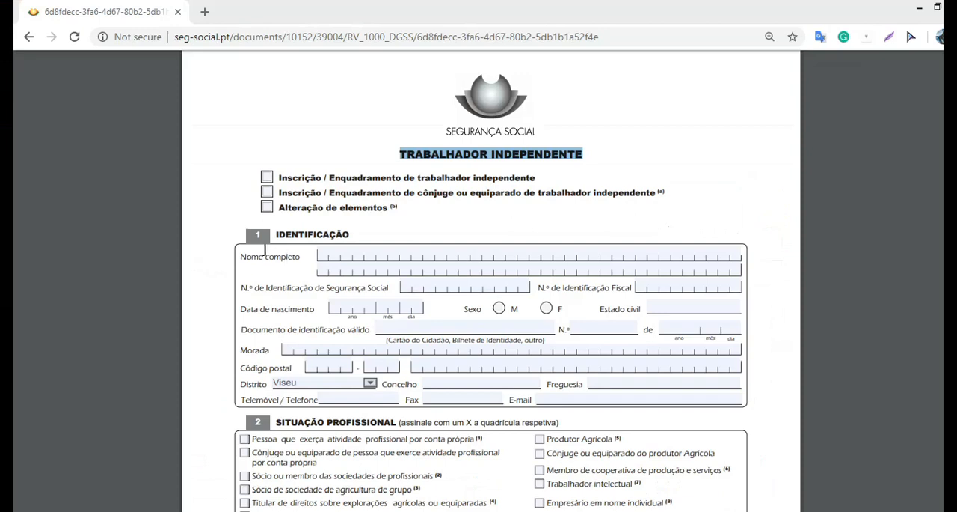
left_click_drag(243, 257, 322, 261)
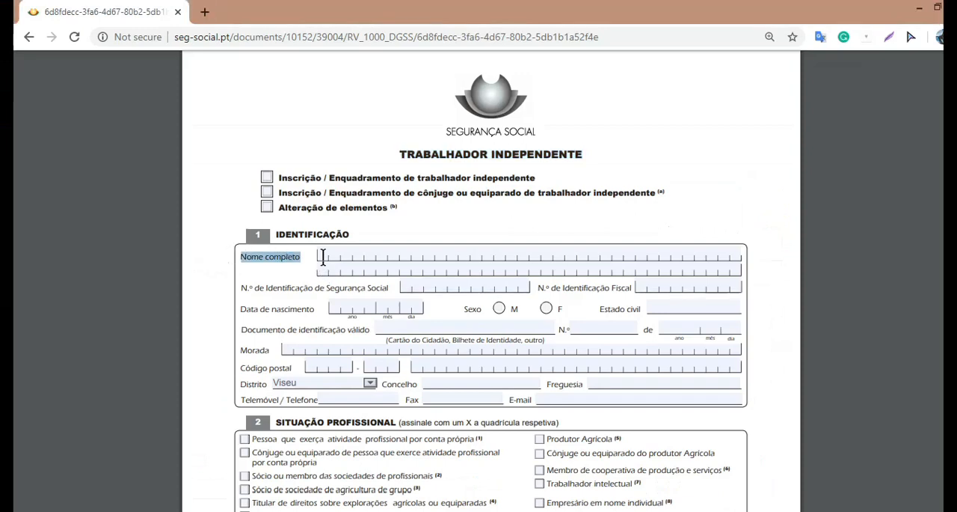
left_click(322, 256)
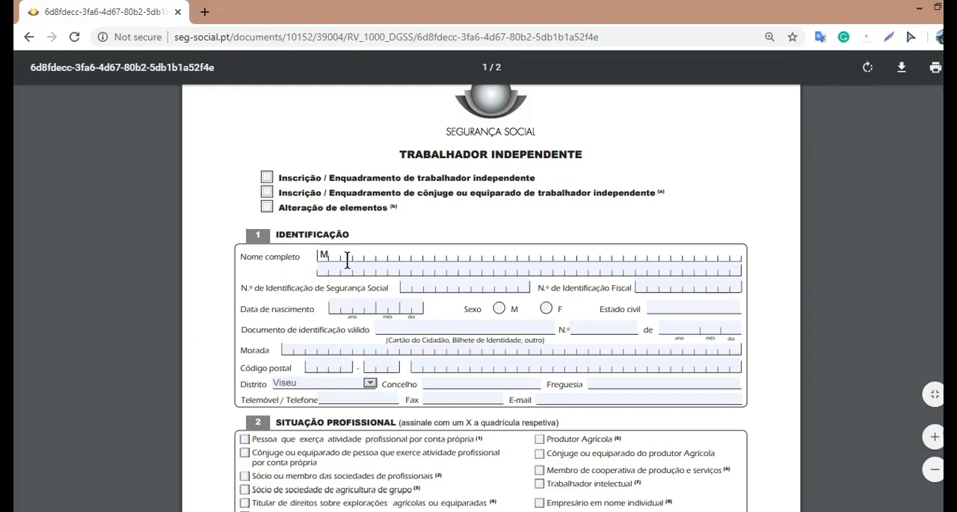
type("aur")
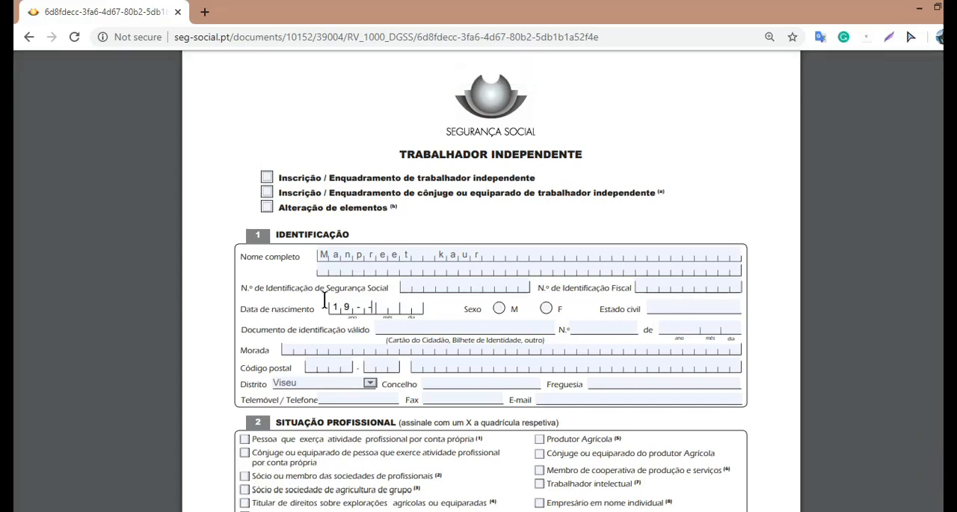
Step: Complete the applicant's date of birth and mark the sex as F
type("0109")
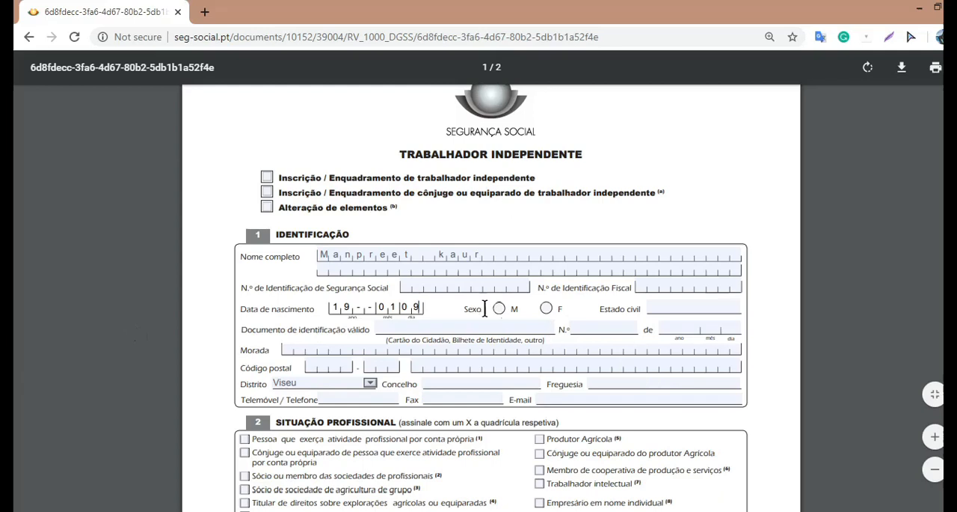
left_click(547, 308)
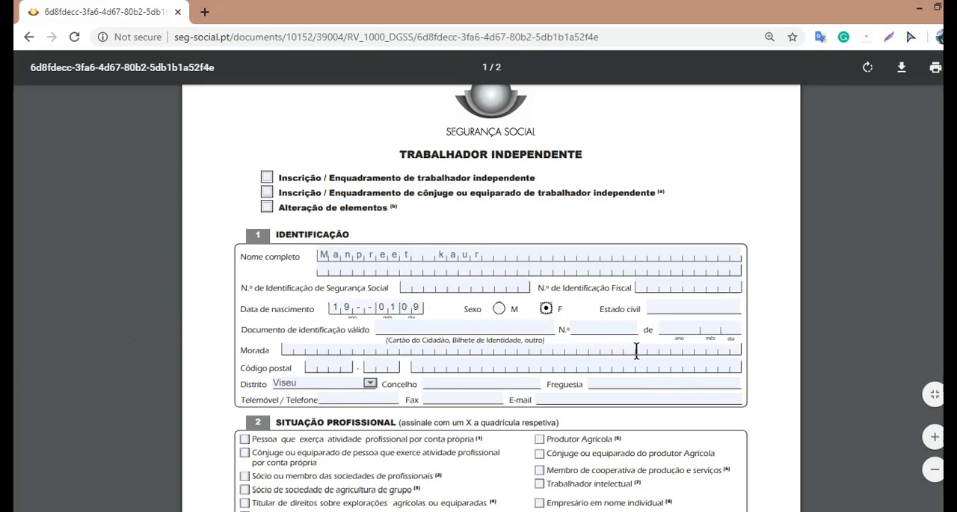
Step: Set the marital status (Estado civil) to SOLTEIRA
left_click(674, 304)
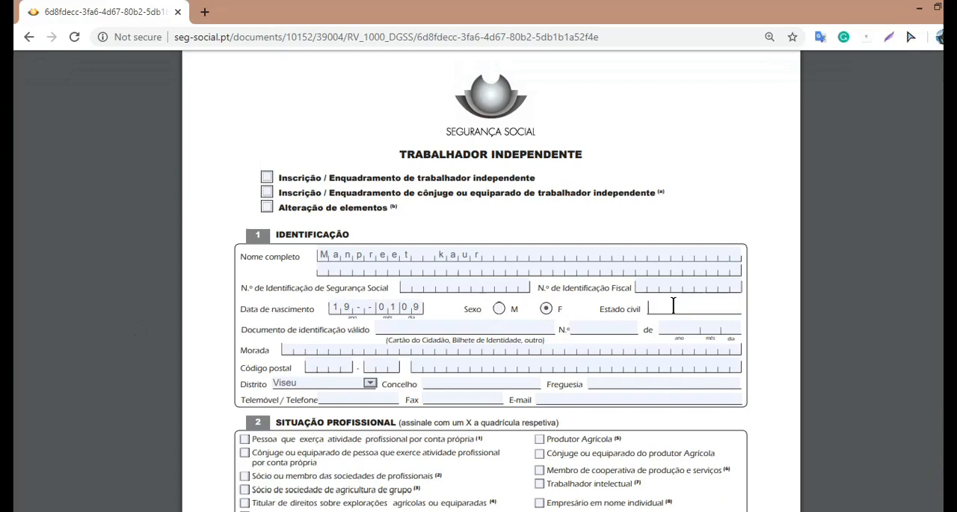
type("CASADO")
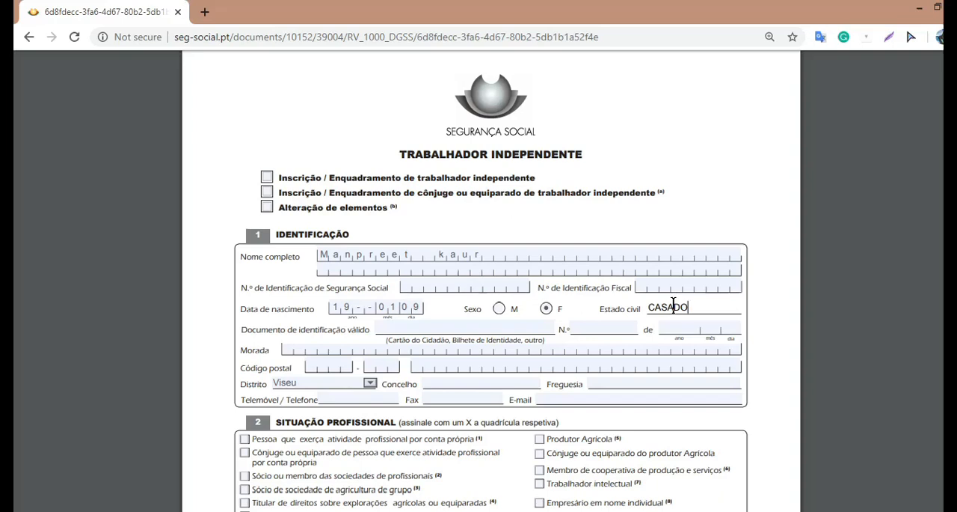
key("BackSpace")
type("A")
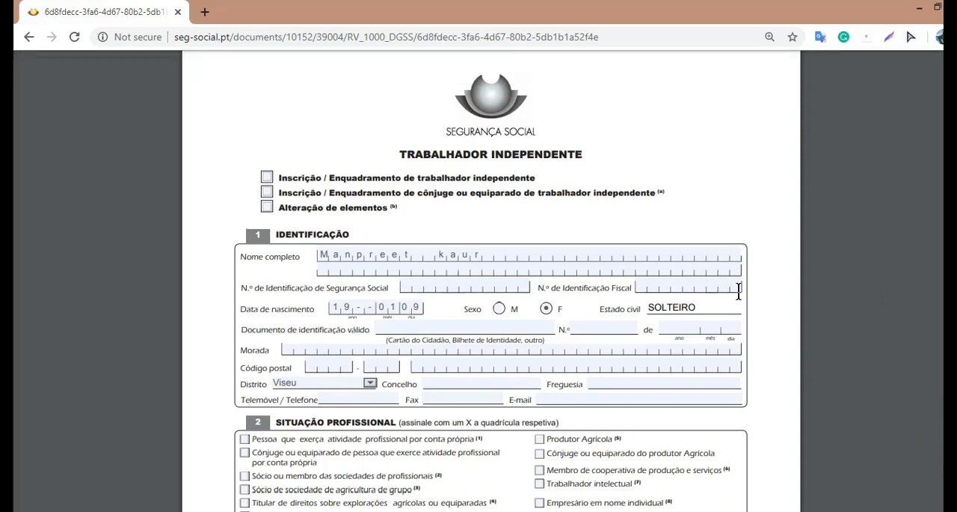
key("BackSpace")
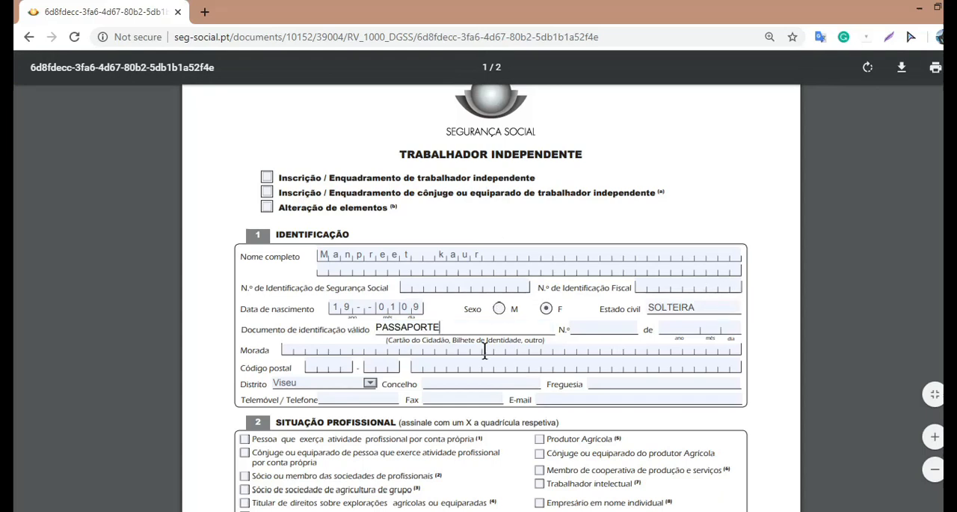
Step: Enter PASSAPORTE as the valid identification document and fill in the passport number
double_click(378, 327)
key("BackSpace")
type("PASSAPORTE")
left_click(590, 326)
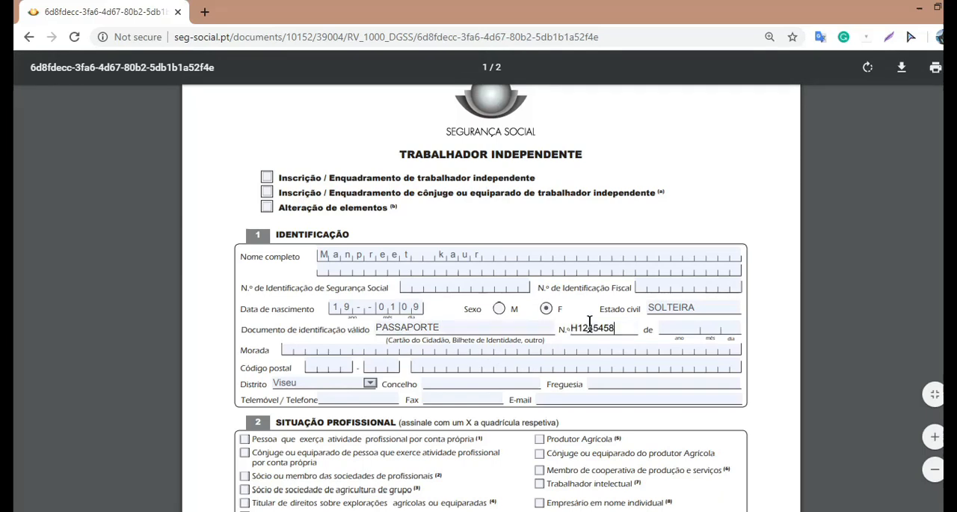
Step: Set the date of the identification document to year 2021, month 07, day 08
left_click(673, 327)
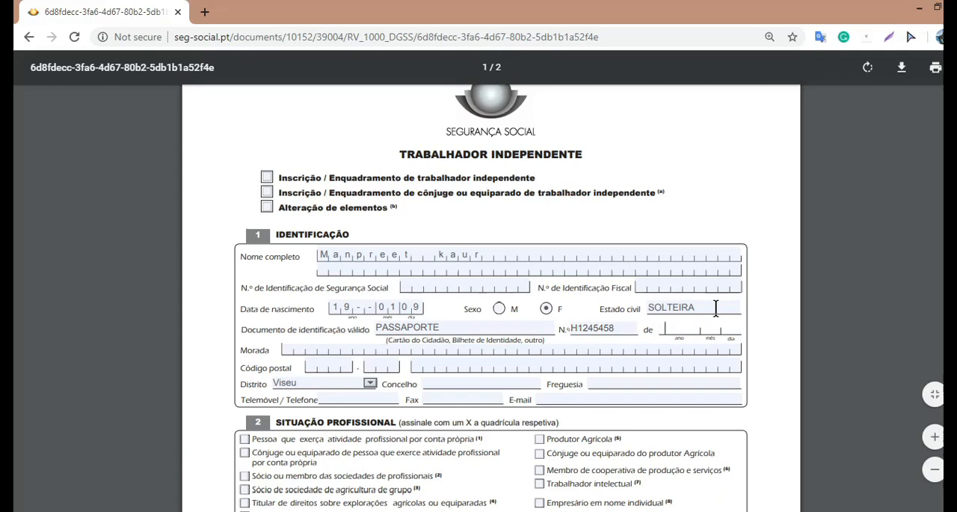
type("20210708")
Step: Fill in the applicant's contact details: street address, postal code, district Faro, phone number and e-mail
left_click(282, 350)
type("RUA")
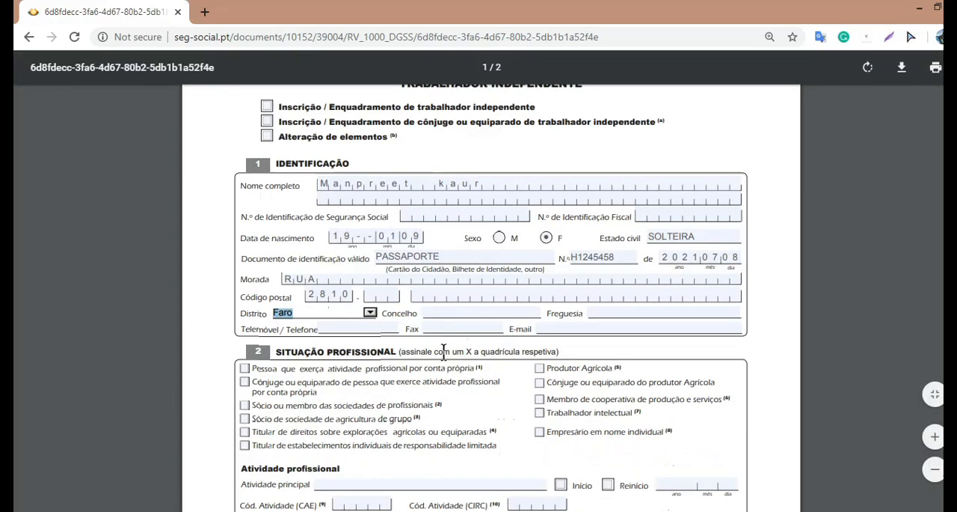
left_click(345, 328)
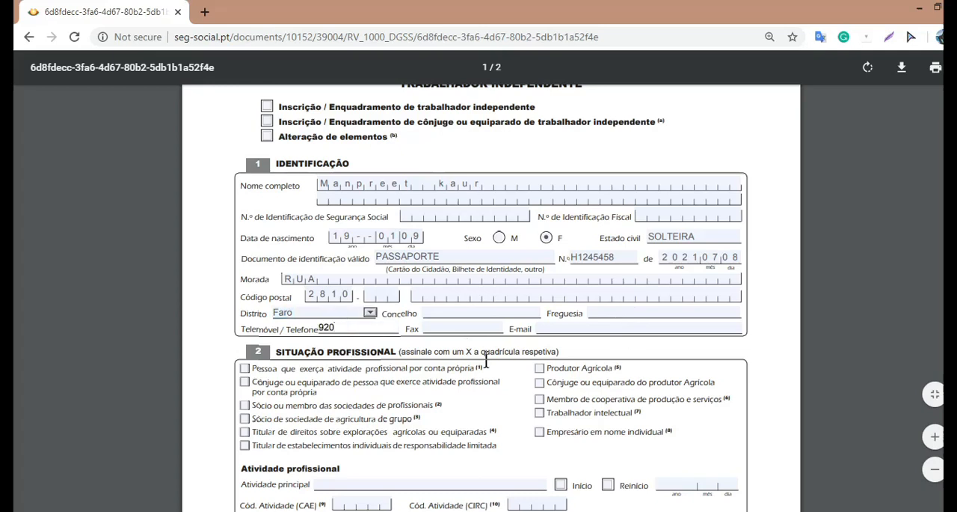
left_click(558, 327)
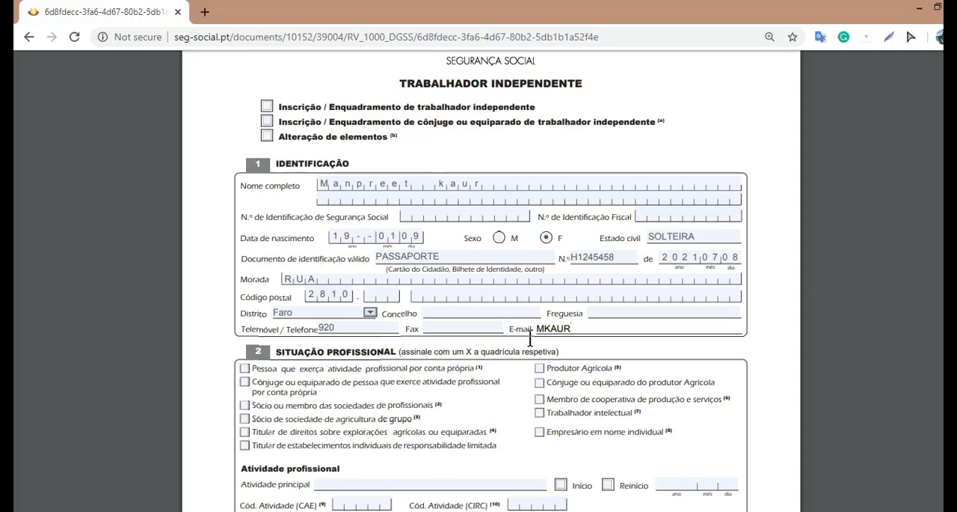
Step: Mark the self-employed person option (conta própria) in section 2 and set the professional activity date to 2020, month 07, day 08
scroll(530, 340, "down", 3)
left_click(244, 250)
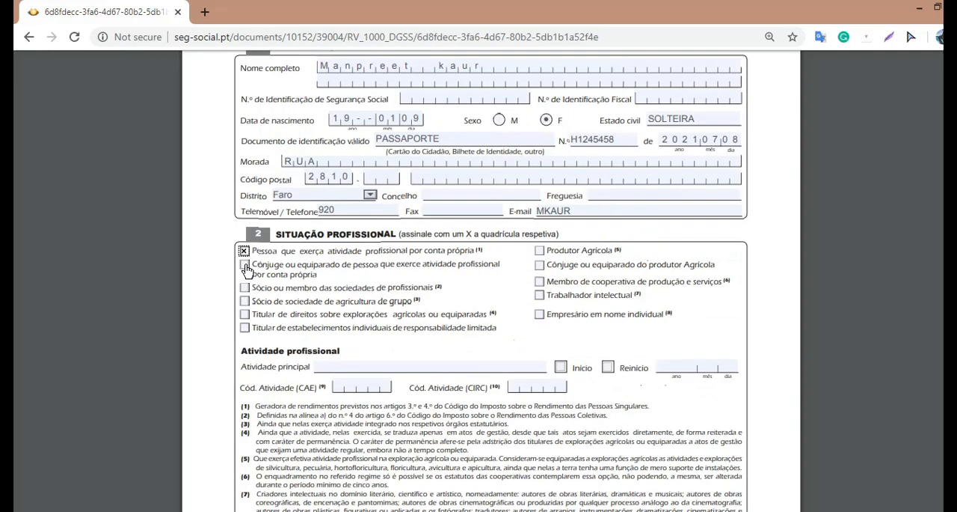
left_click(662, 365)
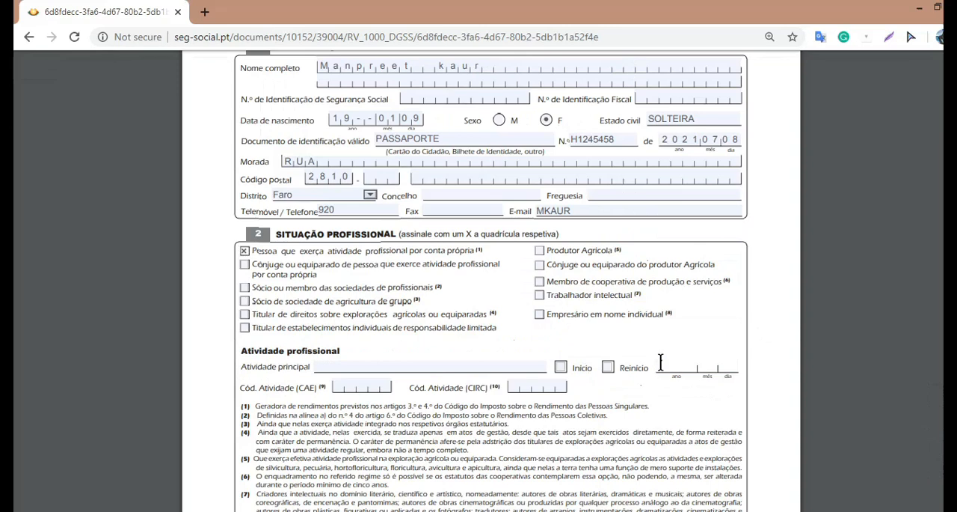
type("2020")
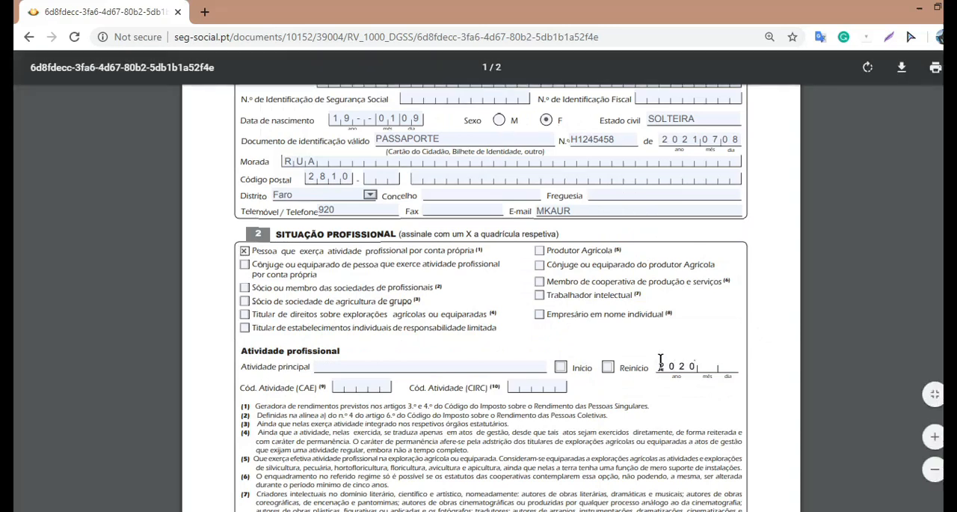
type("0708")
Step: Copy the activity name "Outros prestadores de serviços" from the tax code list into the form's Atividade principal field
left_click(417, 366)
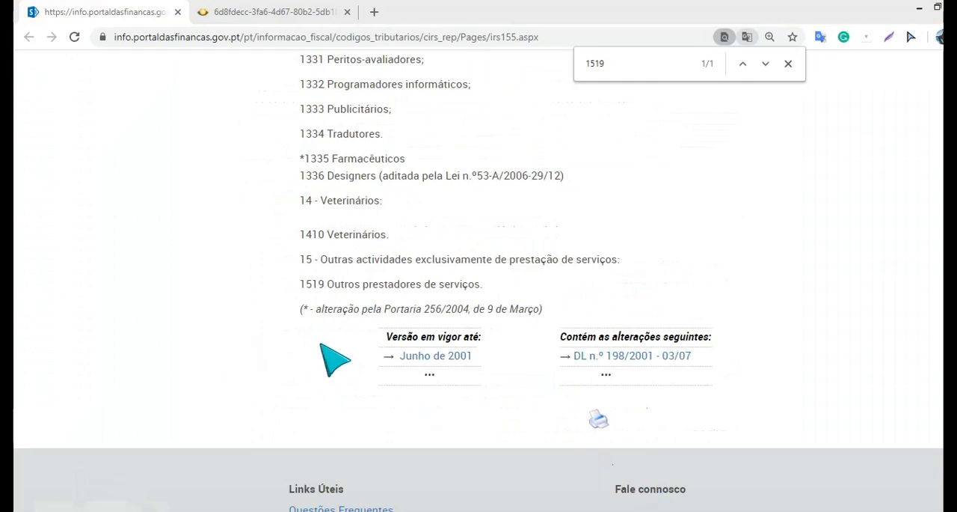
left_click(222, 11)
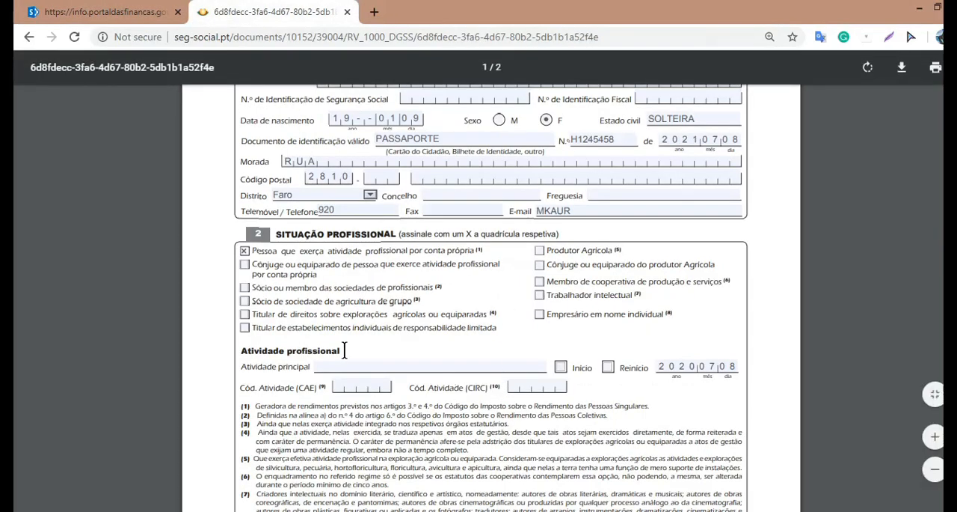
left_click_drag(311, 367, 243, 368)
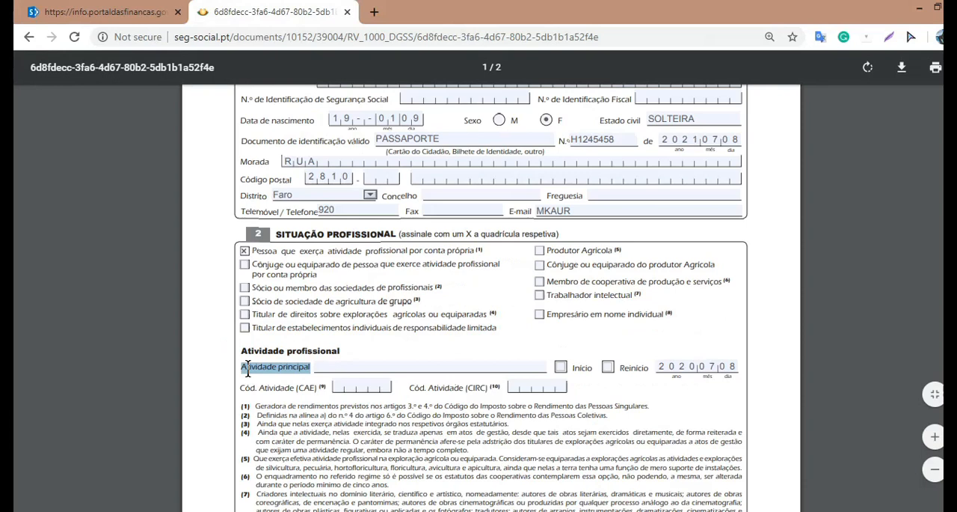
left_click(333, 367)
left_click(105, 11)
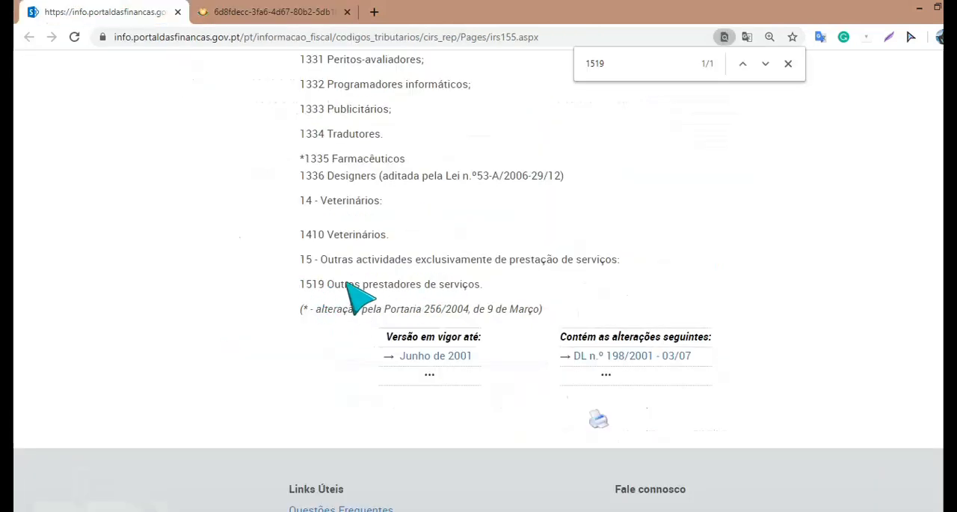
left_click_drag(302, 285, 474, 292)
key("ctrl+c")
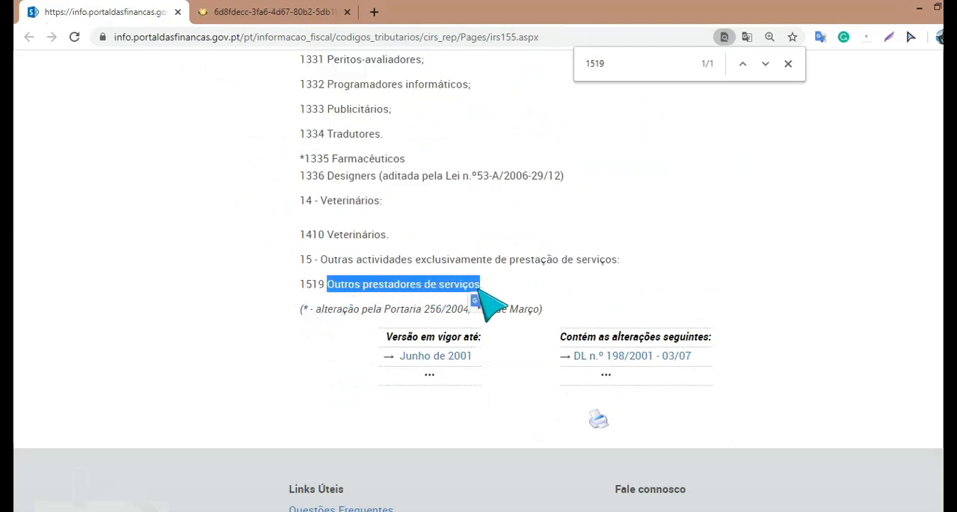
key("ctrl+Tab")
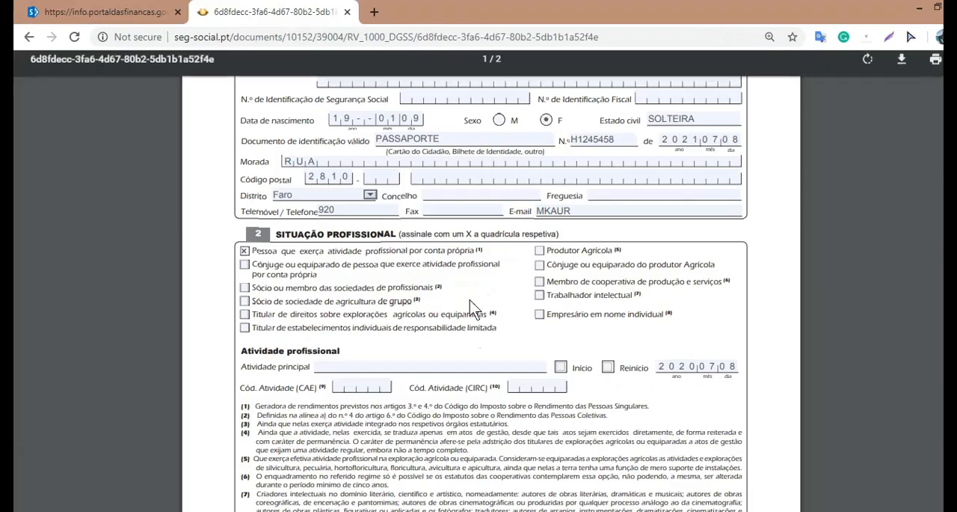
left_click(407, 365)
key("ctrl+v")
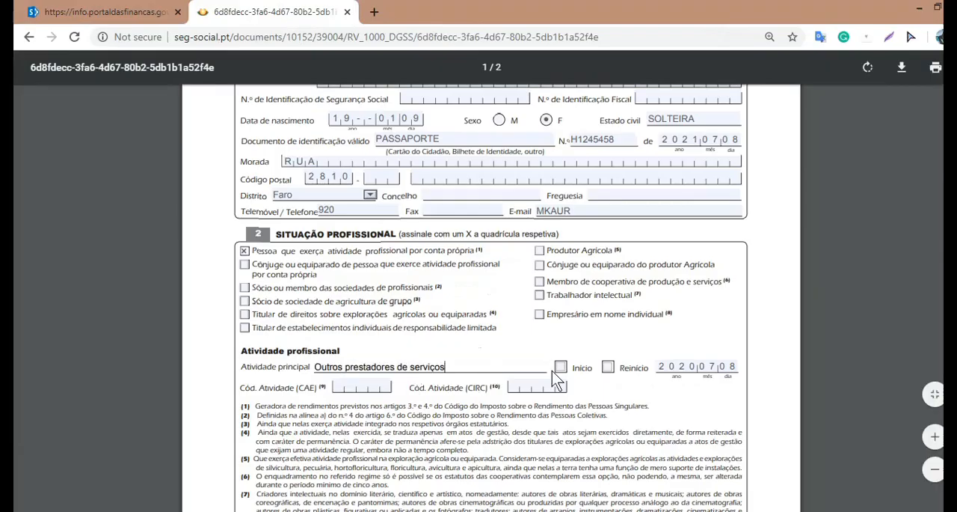
Step: Copy the code 1519 from the tax activity list into the form's Cód. Atividade (CIRC) field
left_click(114, 12)
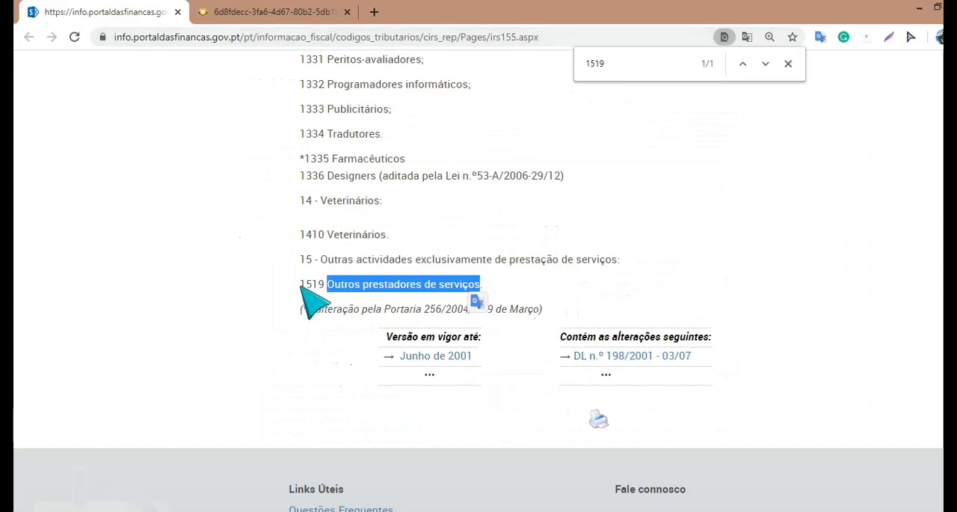
double_click(308, 284)
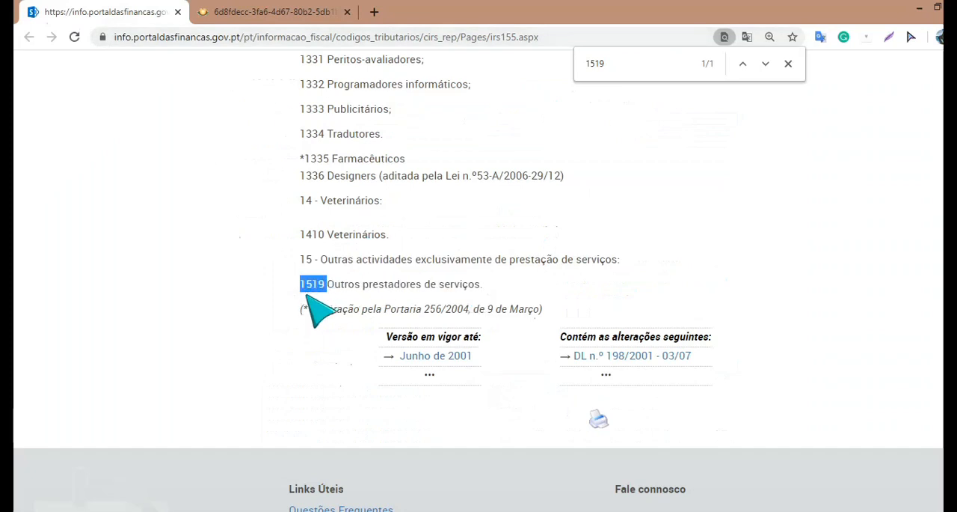
key("ctrl+Tab")
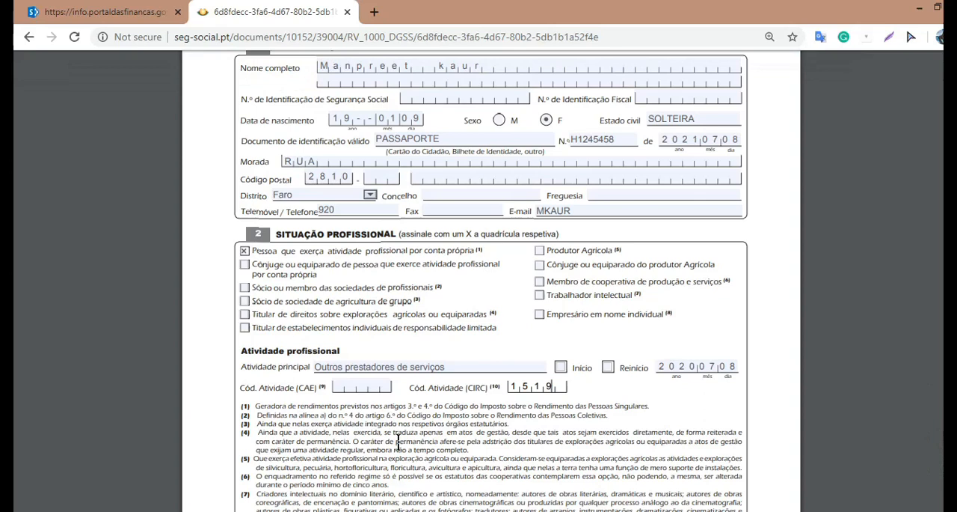
Step: Answer Não to the question about secondary activities in the continuation of section 2
scroll(391, 363, "down", 5)
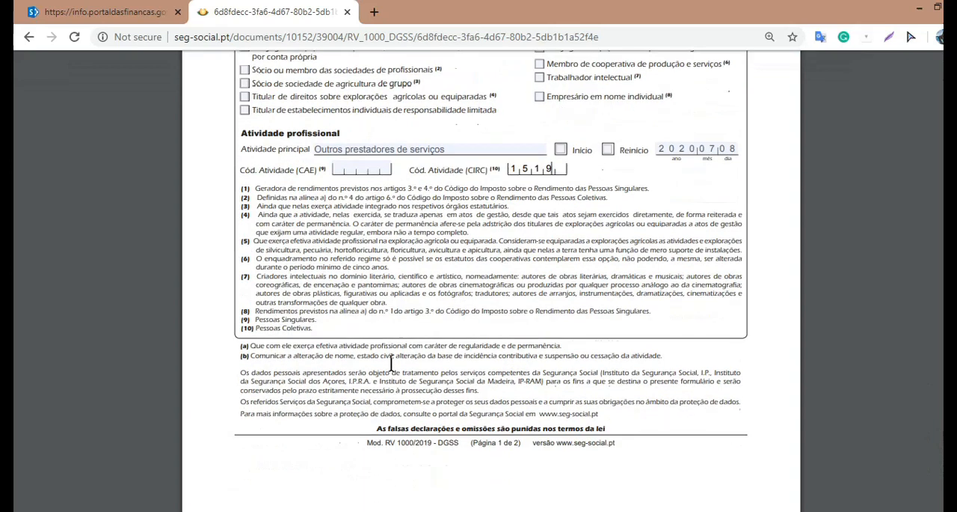
scroll(390, 363, "down", 1)
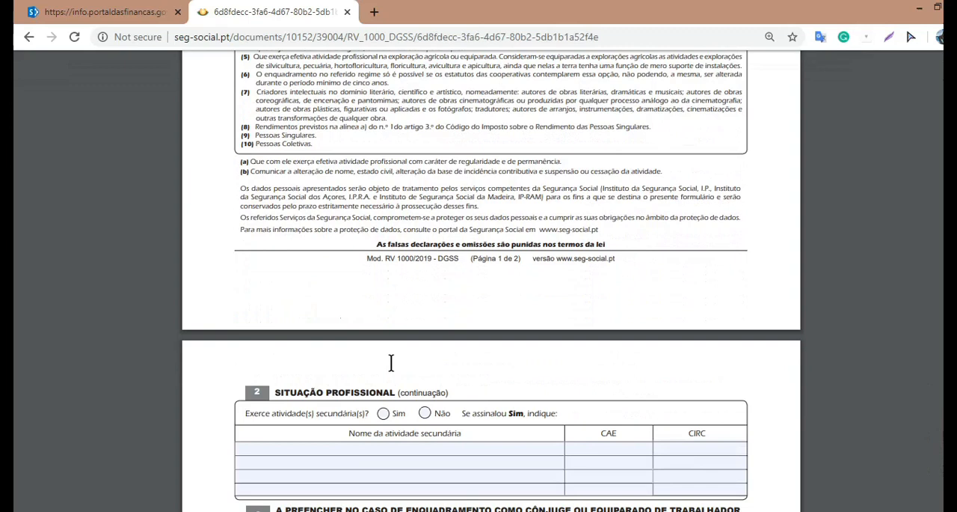
scroll(391, 363, "down", 6)
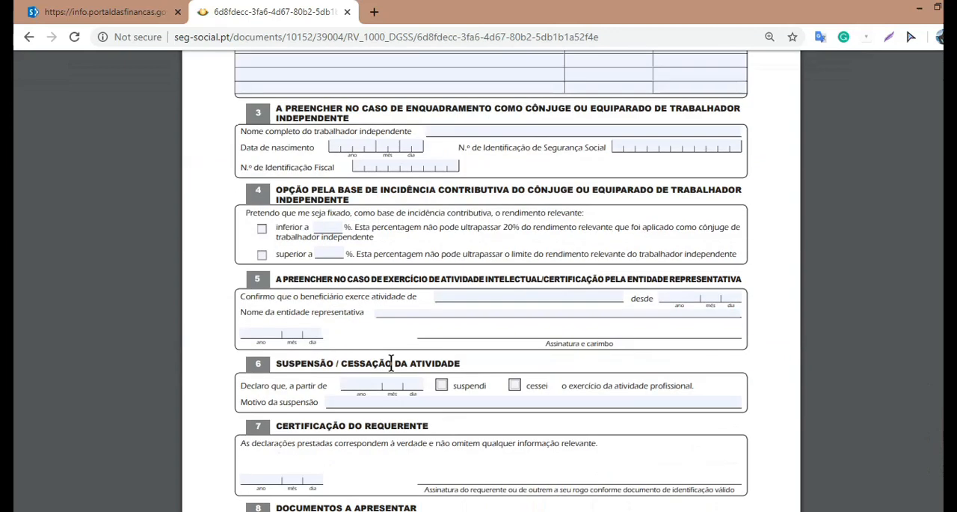
scroll(381, 351, "up", 4)
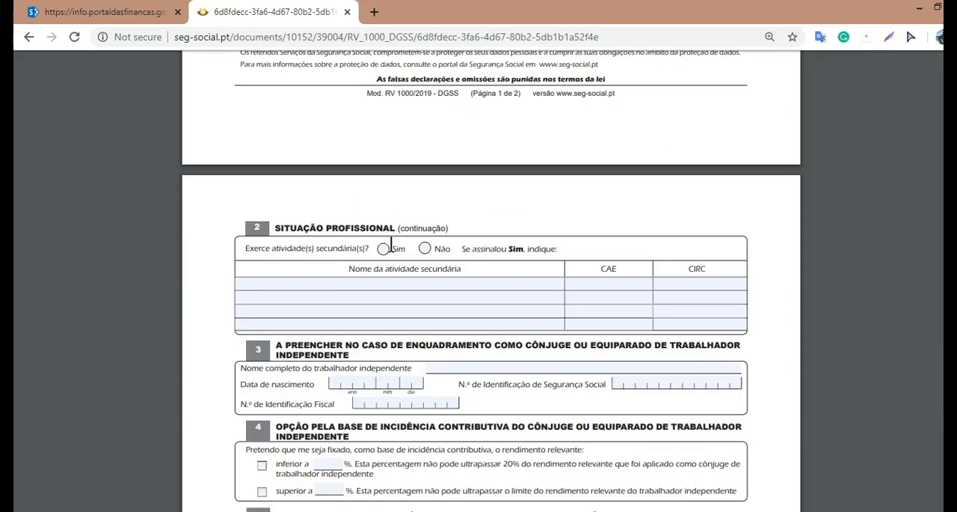
left_click(425, 249)
Step: Set the applicant's certification date in section 7 to year 2020, month 07, day 08
scroll(404, 260, "down", 5)
scroll(392, 262, "down", 1)
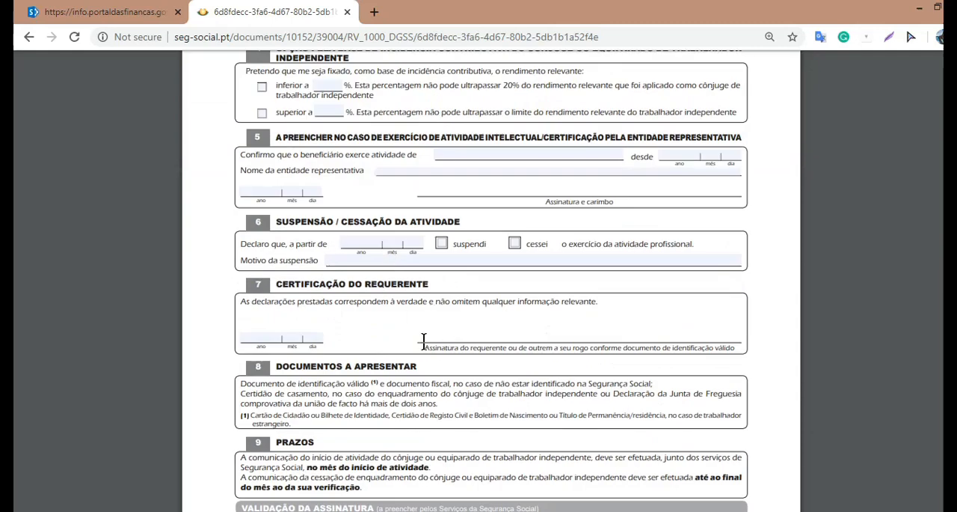
left_click(264, 341)
type("2020")
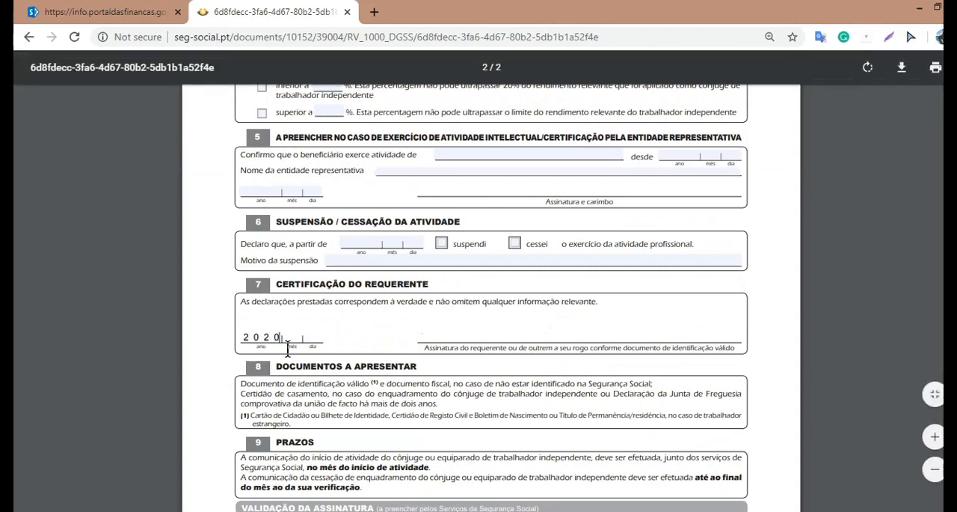
type("0708")
double_click(465, 347)
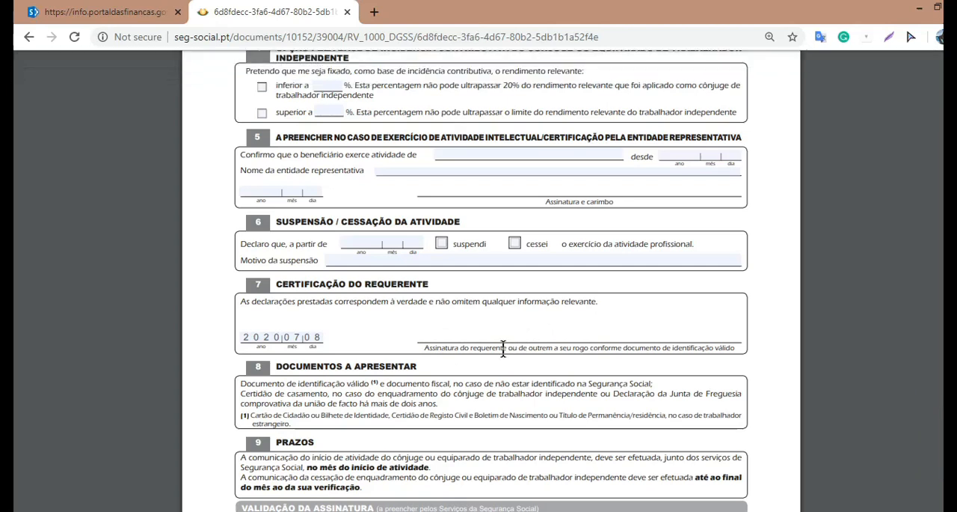
scroll(504, 348, "down", 2)
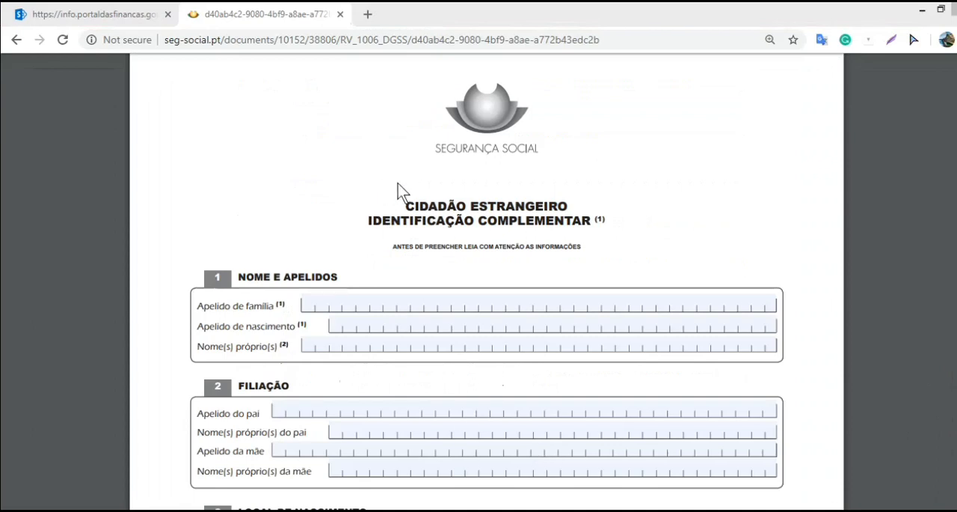
Step: Fill in the applicant's family name and given name in section 1 of the Cidadão Estrangeiro form, leaving the birth surname blank
double_click(587, 221)
left_click(563, 295)
scroll(307, 359, "down", 1)
scroll(323, 329, "down", 4)
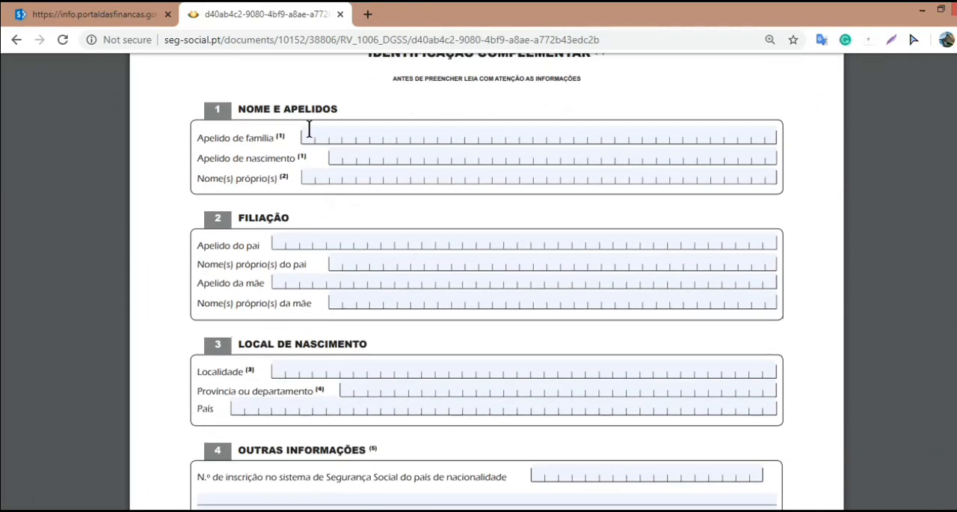
left_click(309, 130)
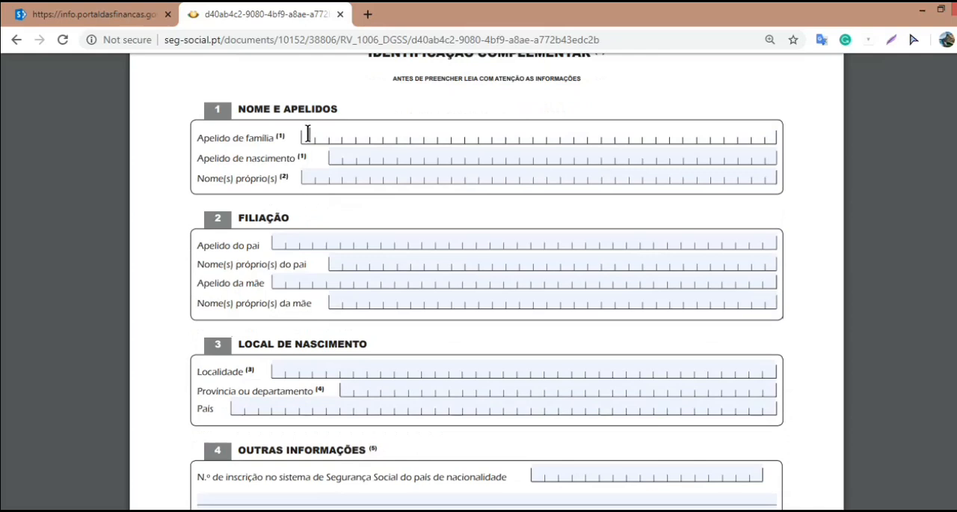
key("Tab")
key("Tab")
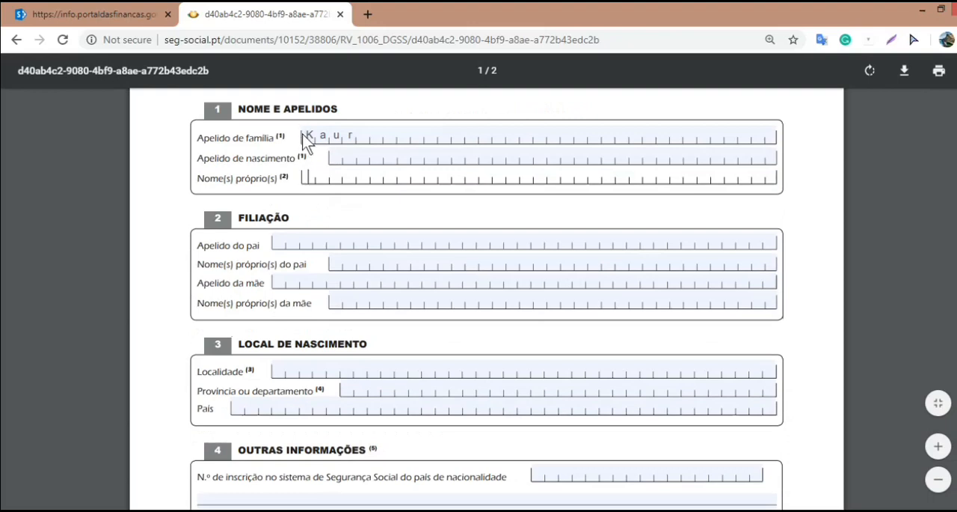
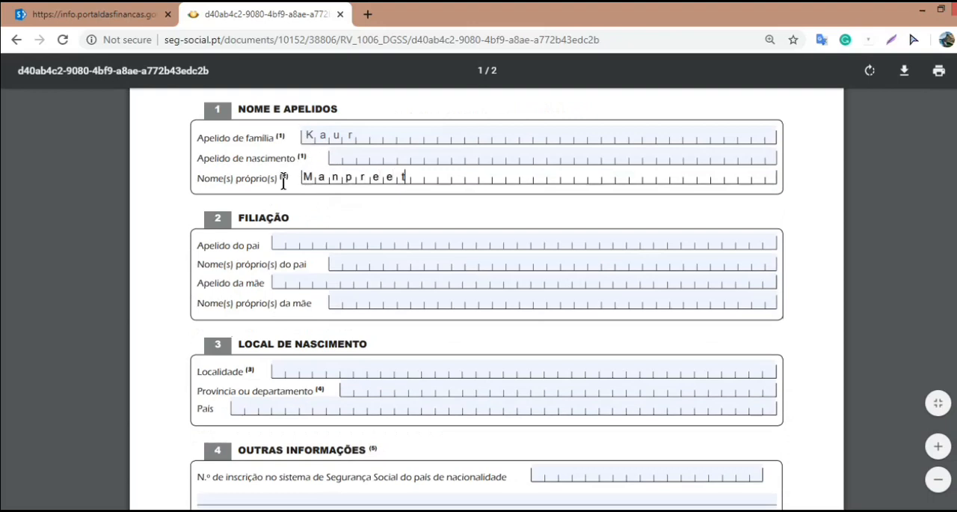
Step: Fill in the surnames and given names of the father and mother in the Filiação section
left_click(280, 241)
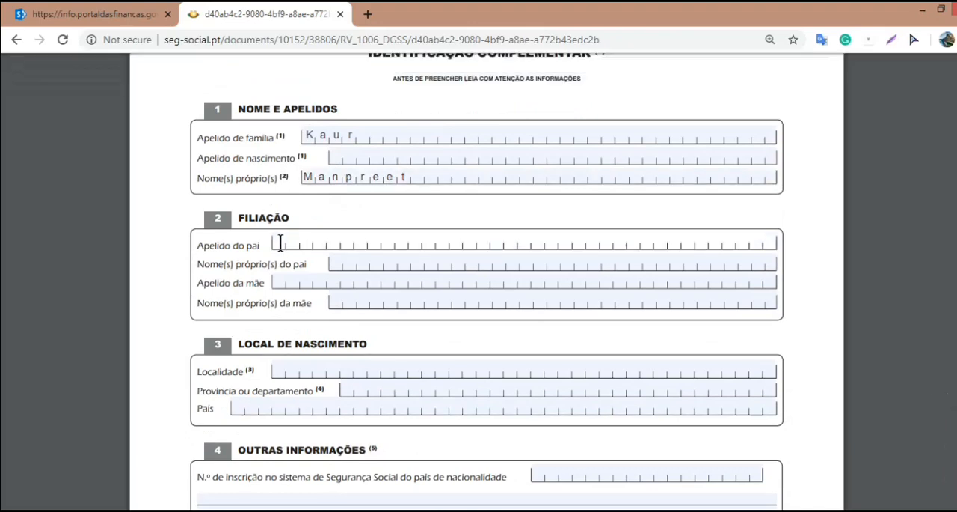
key("Tab")
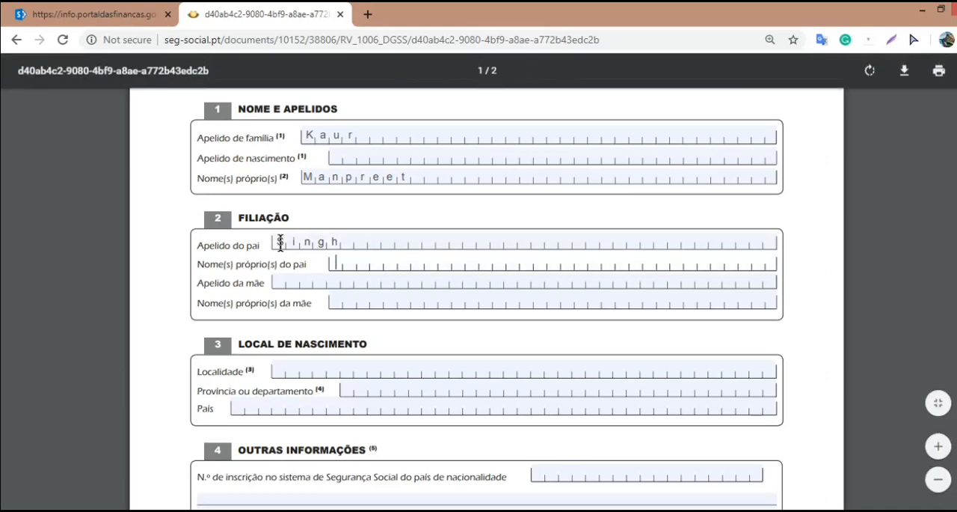
left_click(275, 285)
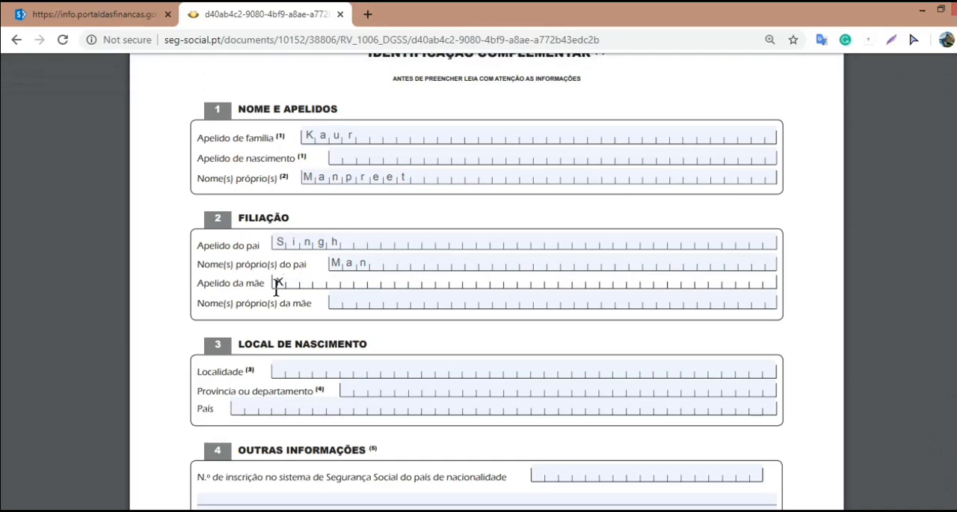
key("Tab")
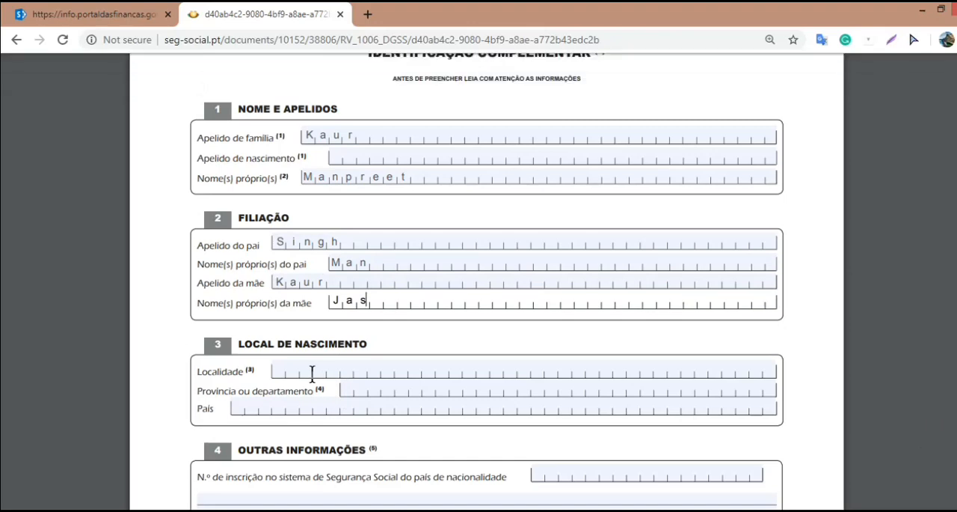
Step: Fill in the place of birth with locality "Village Distt", province "punjab" and country "India"
left_click(275, 370)
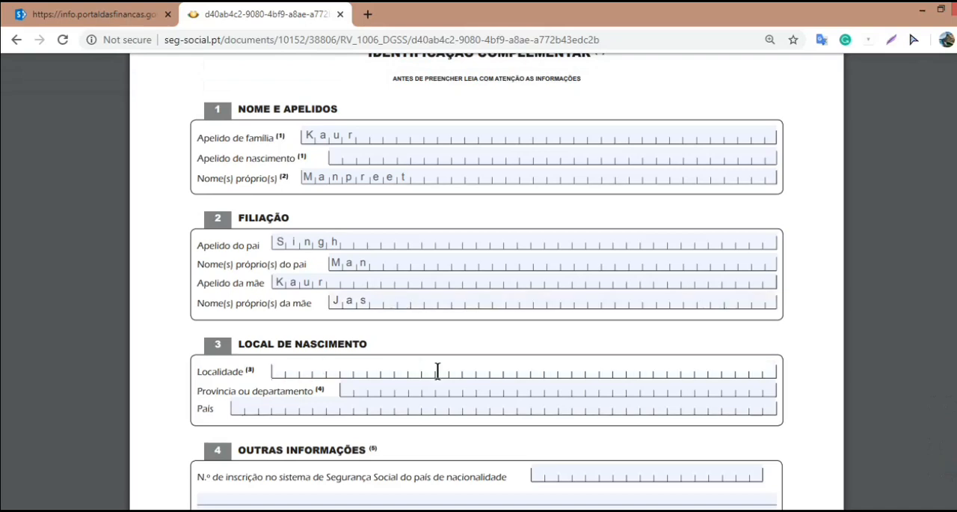
type("V")
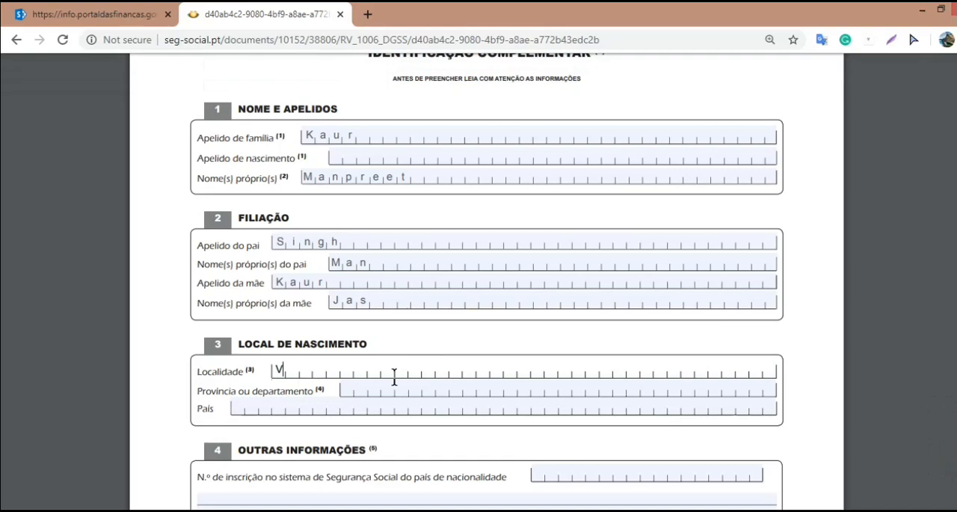
type("illage")
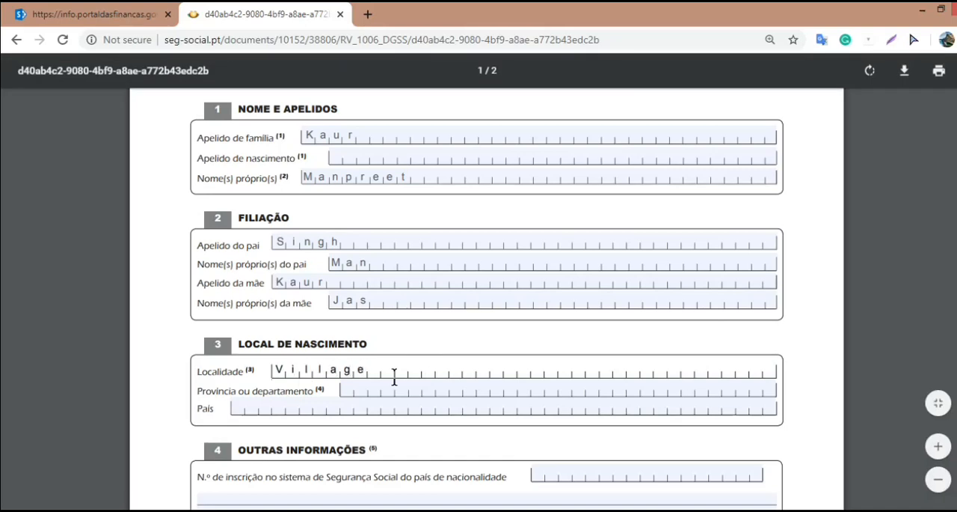
type(" Distt")
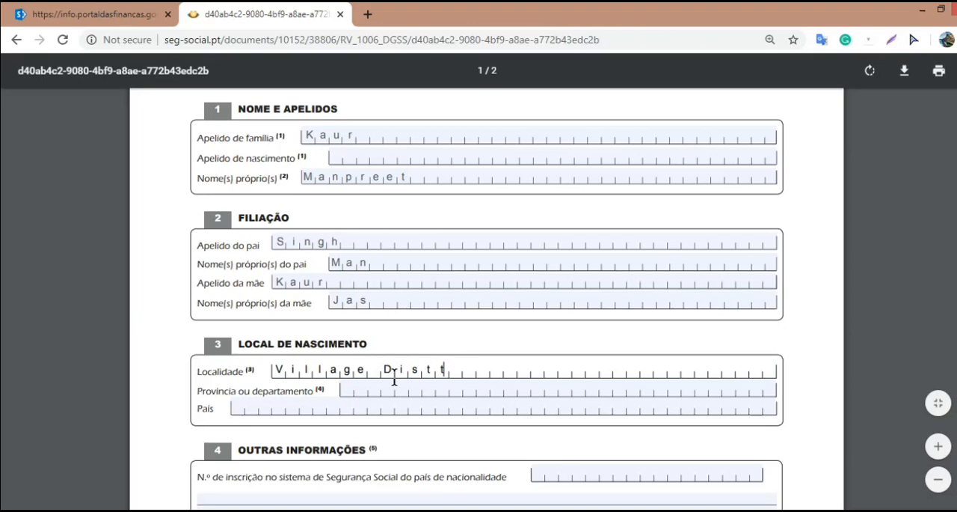
left_click(350, 394)
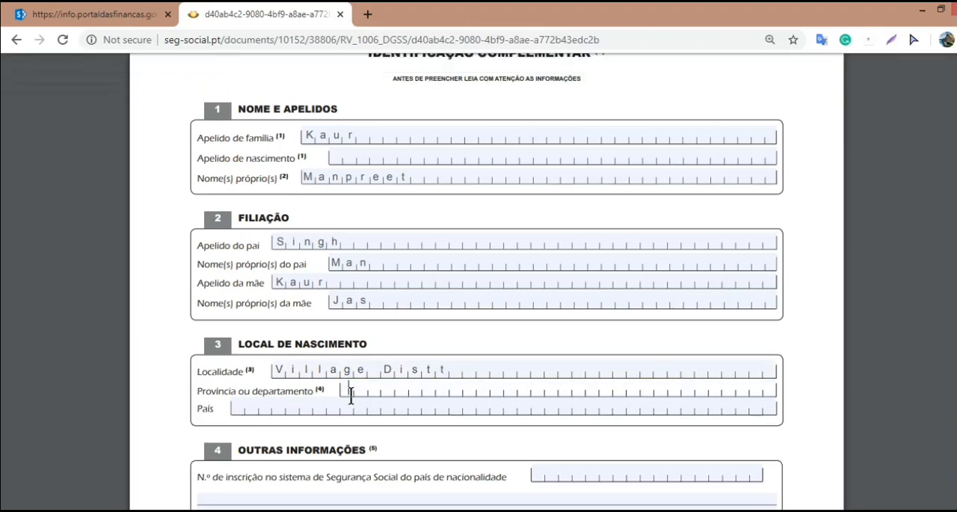
type("Punjab")
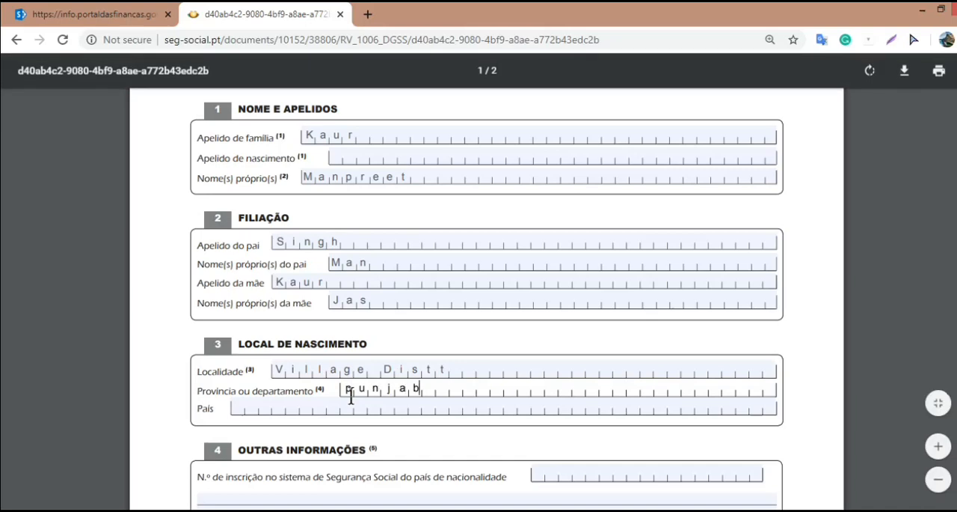
left_click(239, 409)
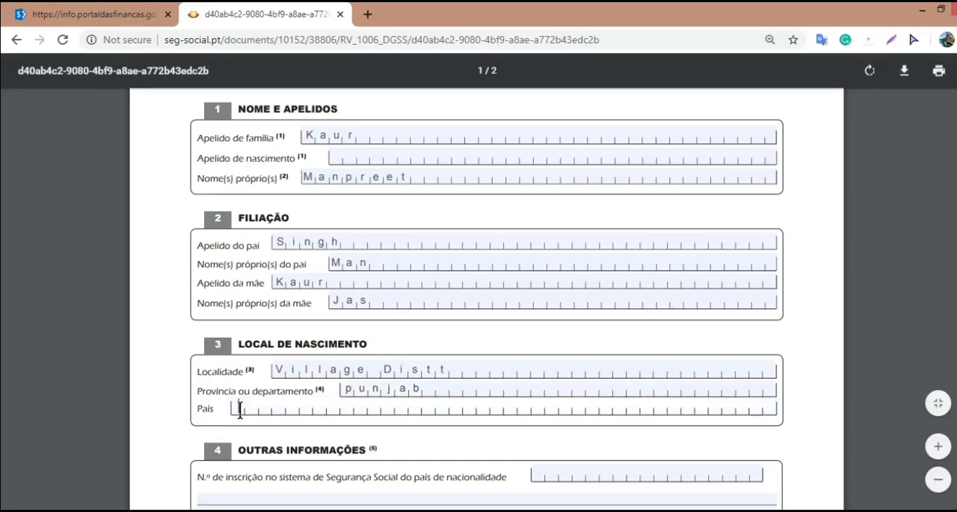
type("India")
Step: Set the certification date in section 5 to year 2020, month 07, day 08
scroll(288, 327, "down", 7)
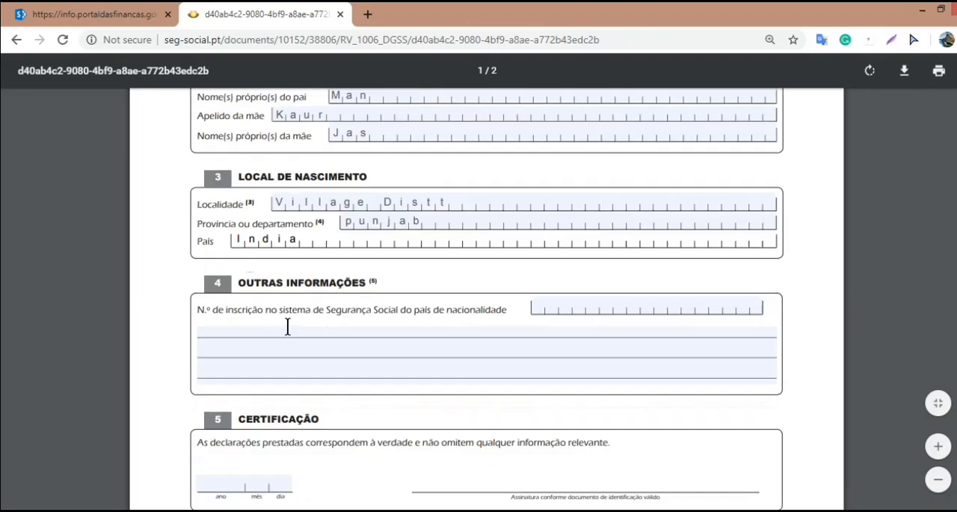
left_click(198, 223)
type("2020")
type("0708")
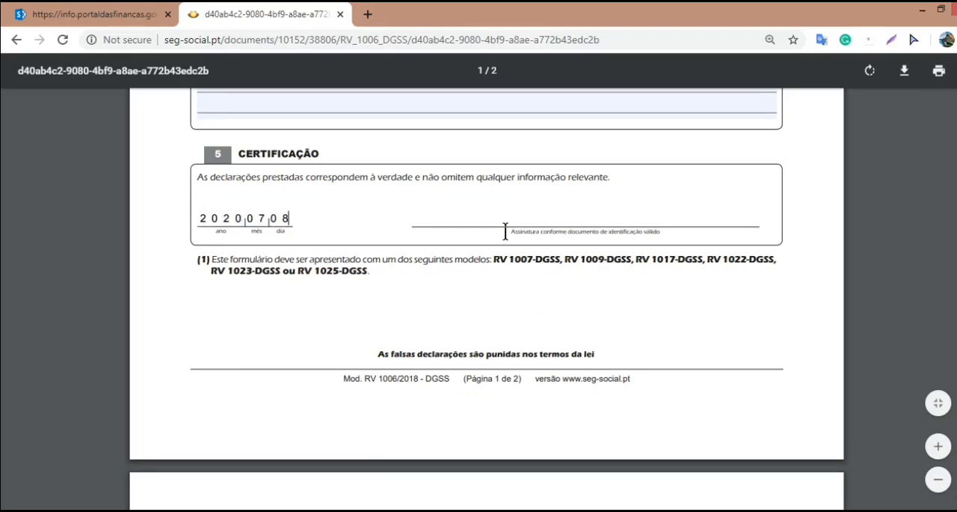
Step: Examine the signature line and model reference on page 1, and the filling instructions and section 7 list of documents to present on page 2
left_click(485, 215)
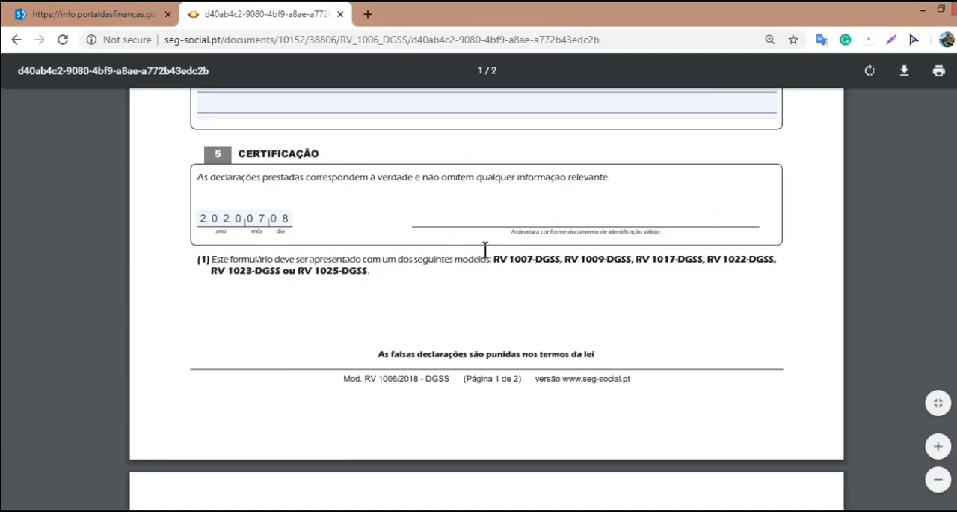
left_click_drag(337, 379, 448, 368)
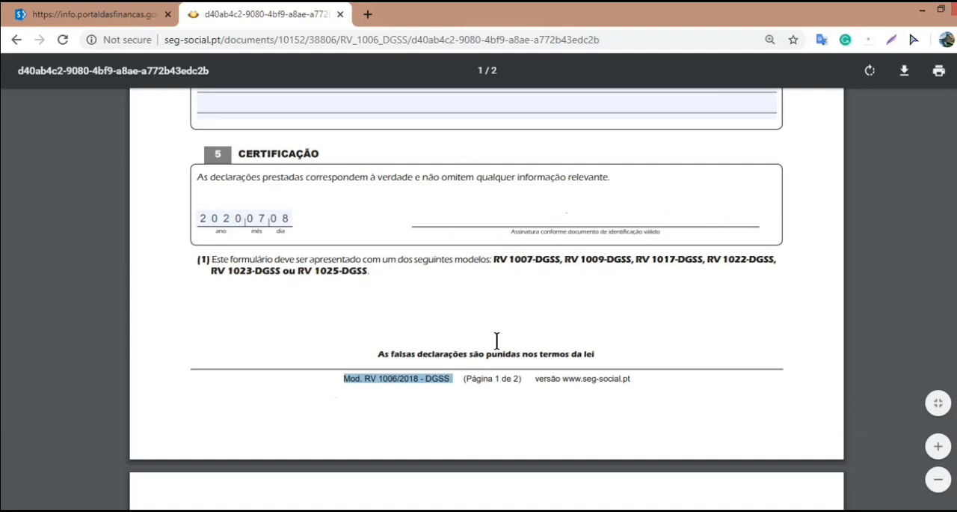
scroll(486, 338, "down", 5)
scroll(483, 330, "down", 3)
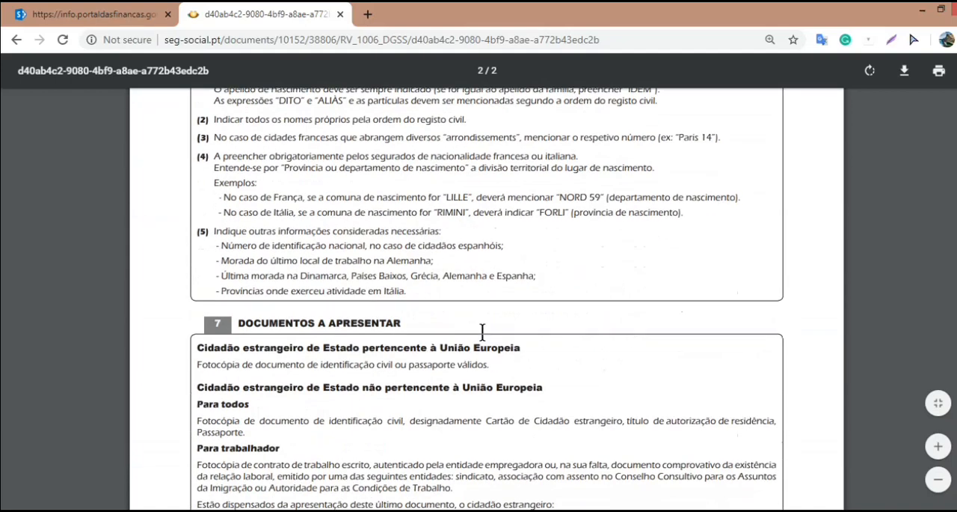
scroll(483, 330, "down", 2)
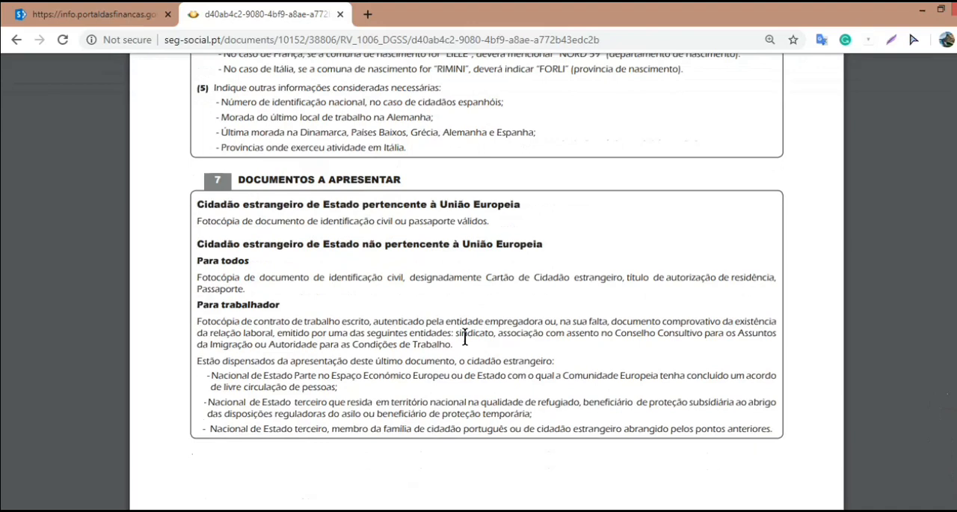
scroll(464, 337, "down", 3)
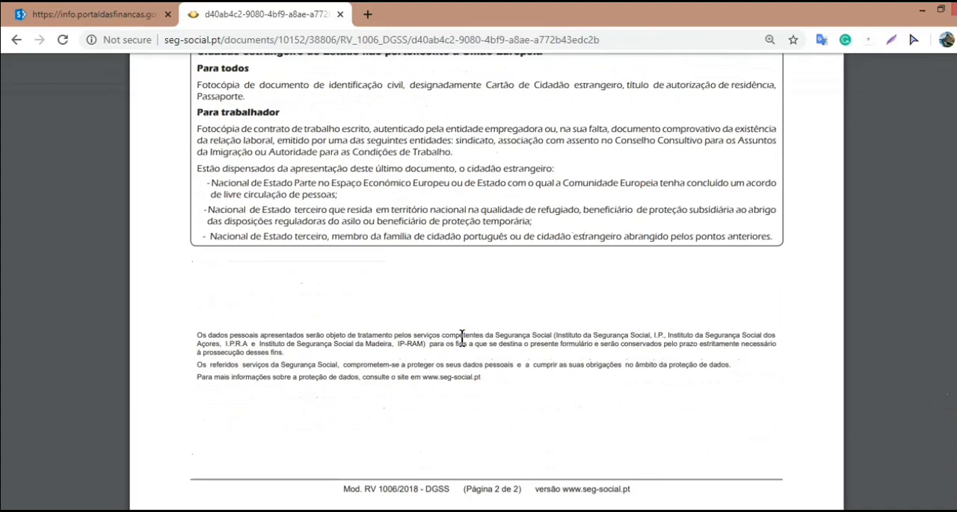
Step: Review the completed certification, place of birth, parentage and name sections of the Cidadão Estrangeiro form
scroll(462, 338, "up", 10)
scroll(463, 349, "up", 4)
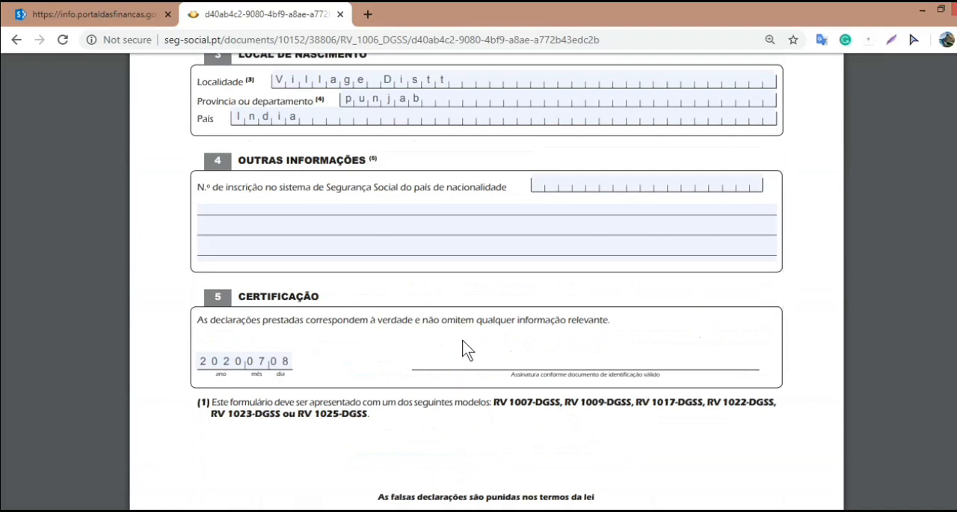
scroll(464, 350, "up", 4)
scroll(464, 349, "up", 3)
scroll(463, 349, "down", 2)
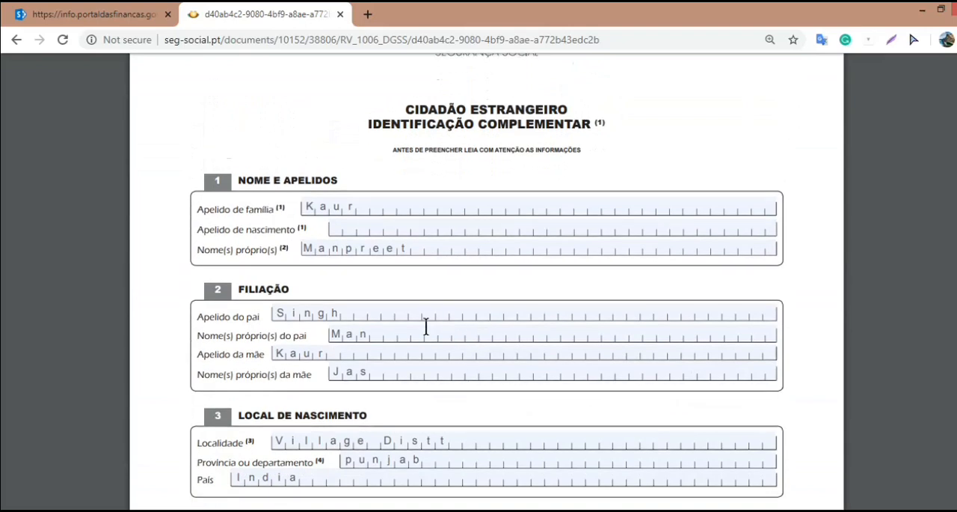
key("ctrl+t")
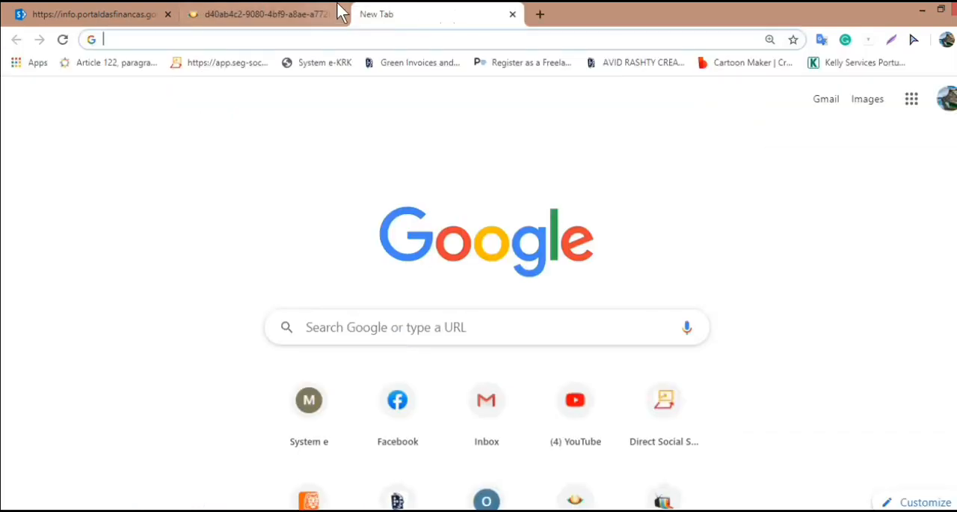
key("ctrl+shift+t")
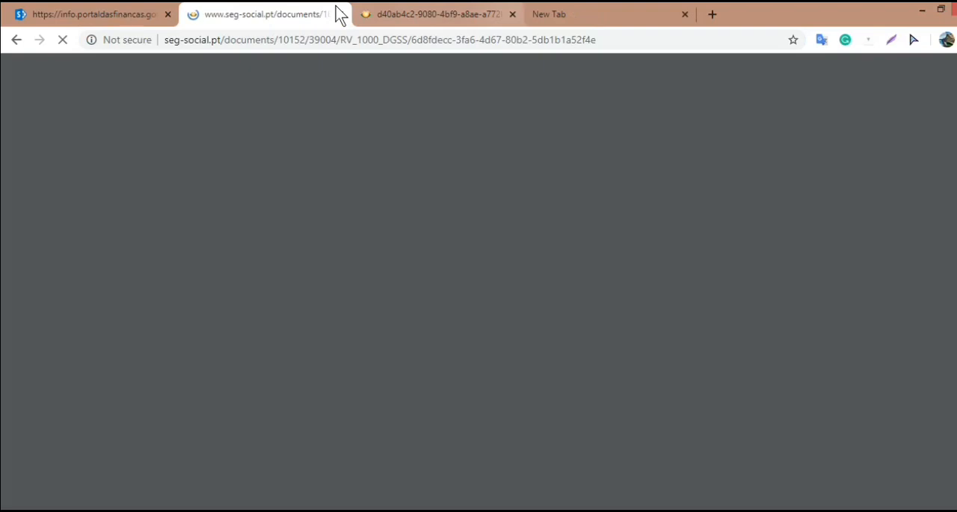
left_click(685, 15)
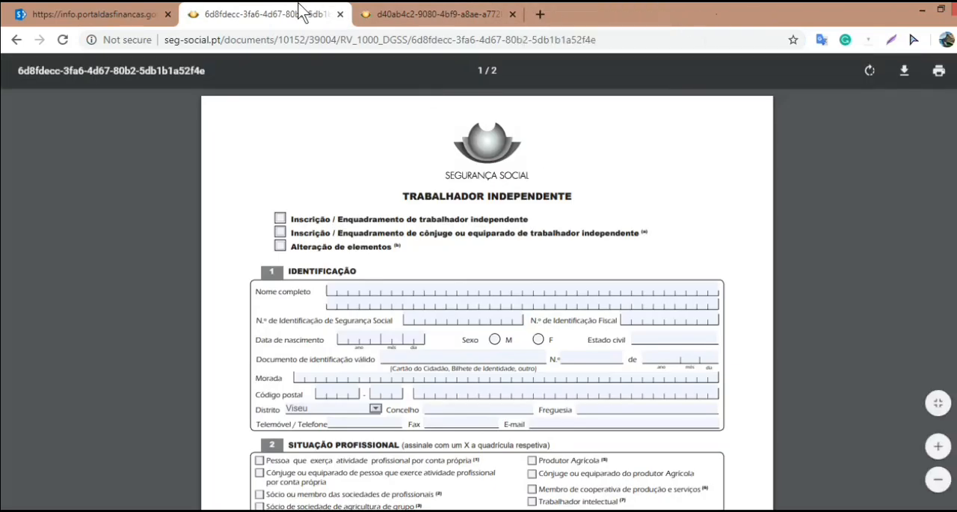
left_click(340, 14)
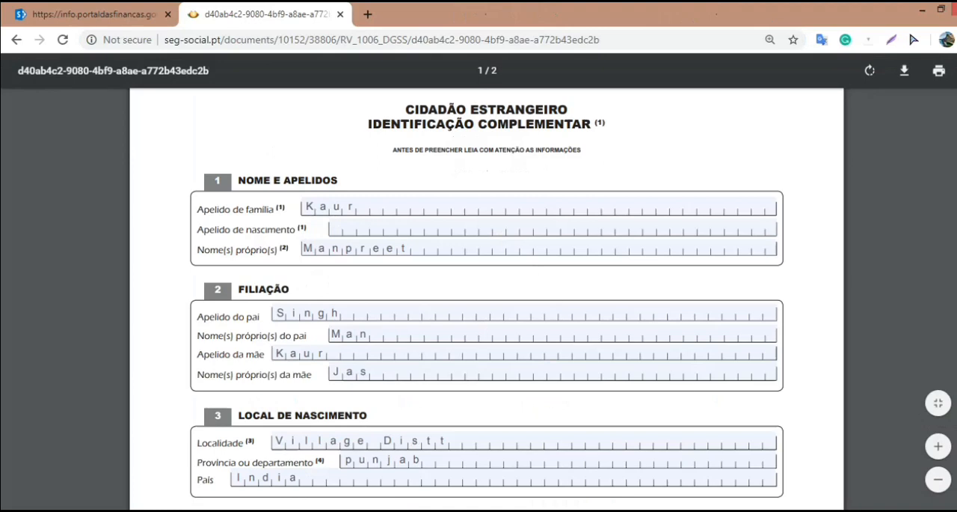